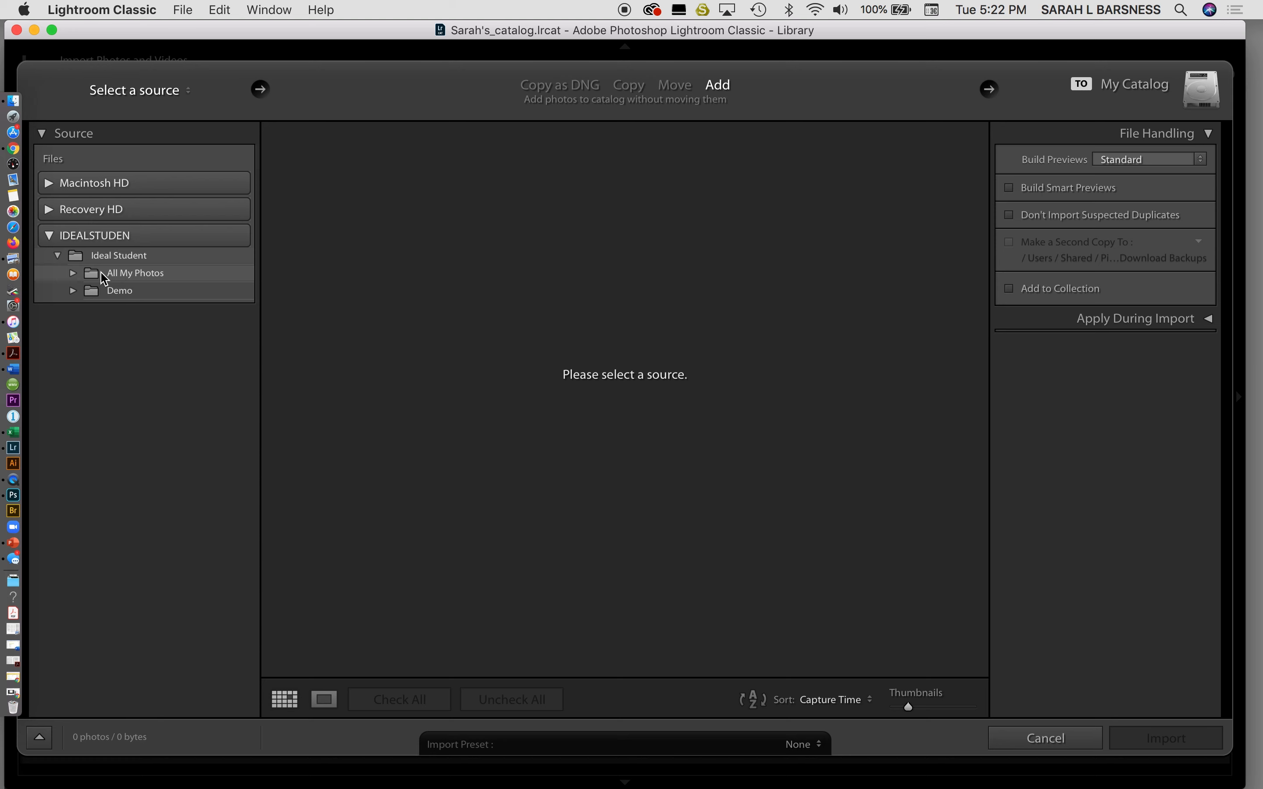
Expand All My Photos and select it as the import source, listing 908 photos (21 GB).
left_click(74, 273)
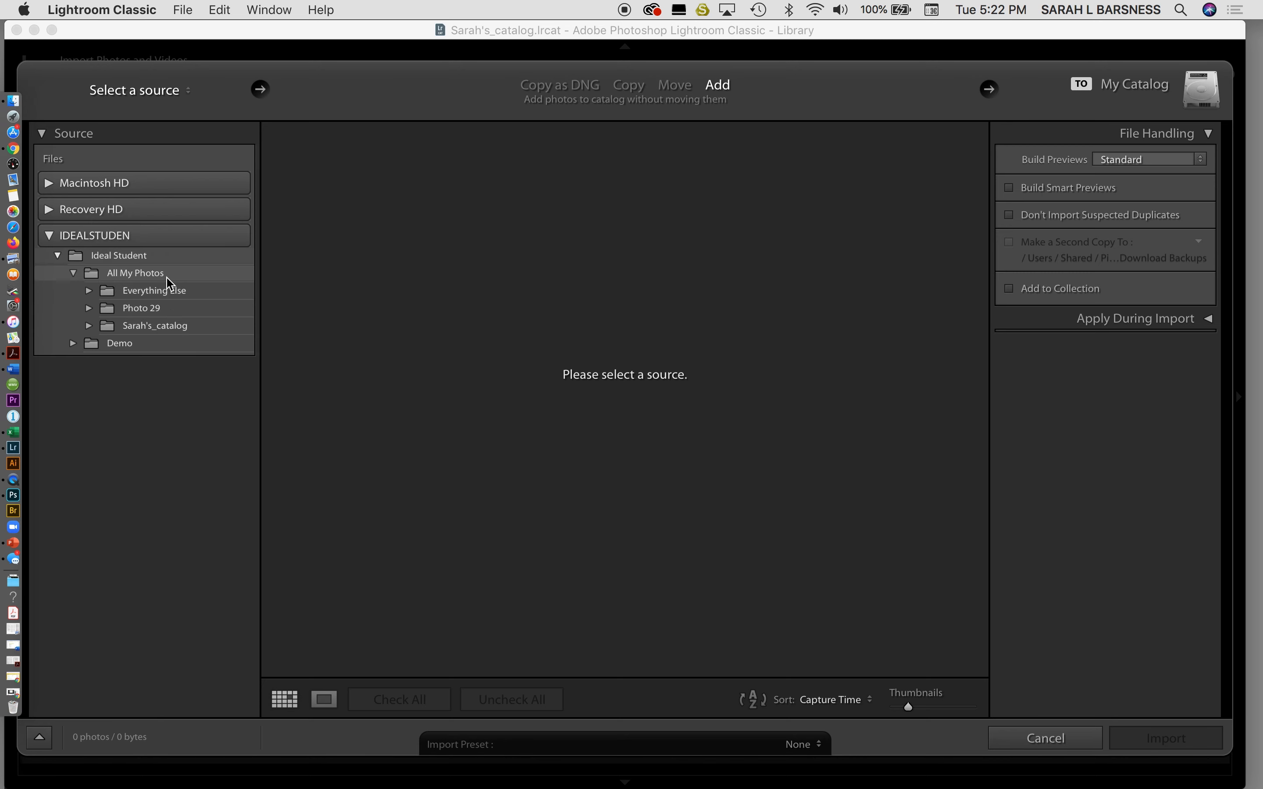
left_click(170, 283)
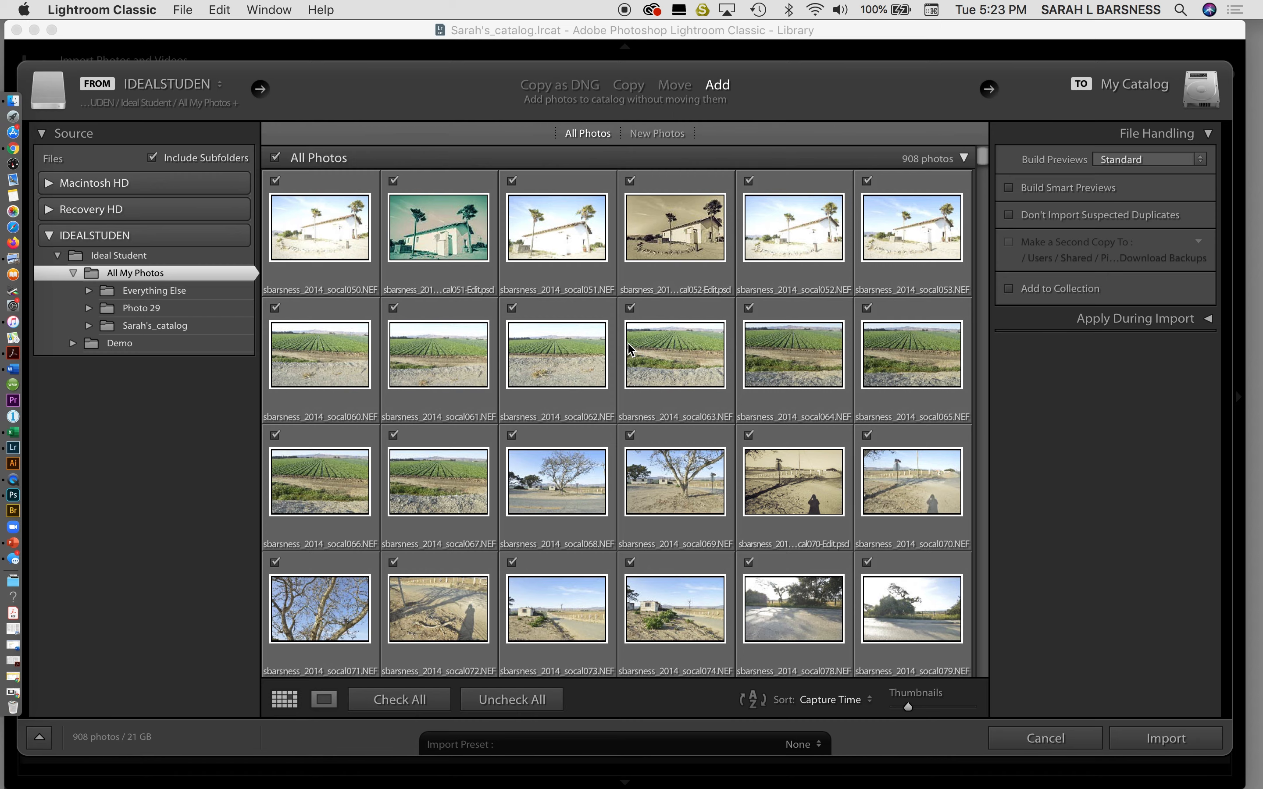
Turn on Don't Import Suspected Duplicates for the 908-photo import.
scroll(645, 356, "down", 3)
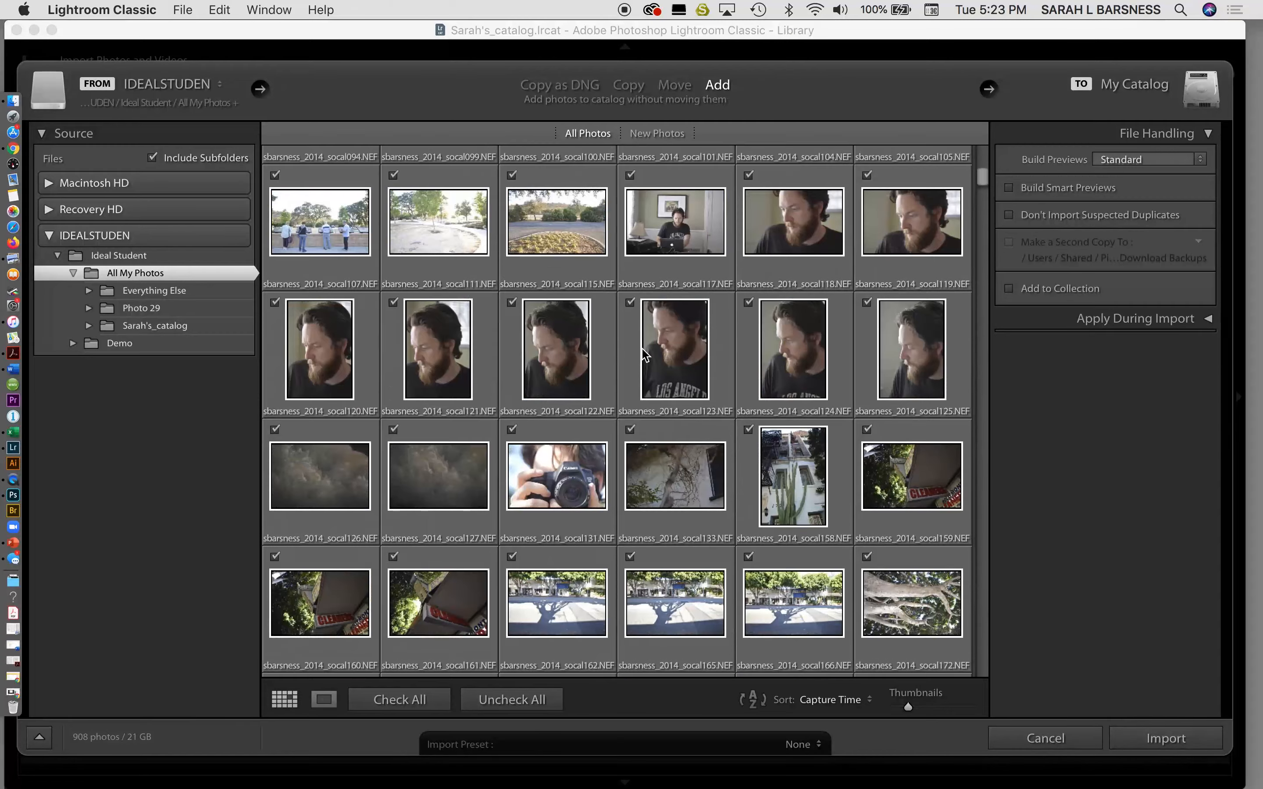
scroll(643, 353, "up", 5)
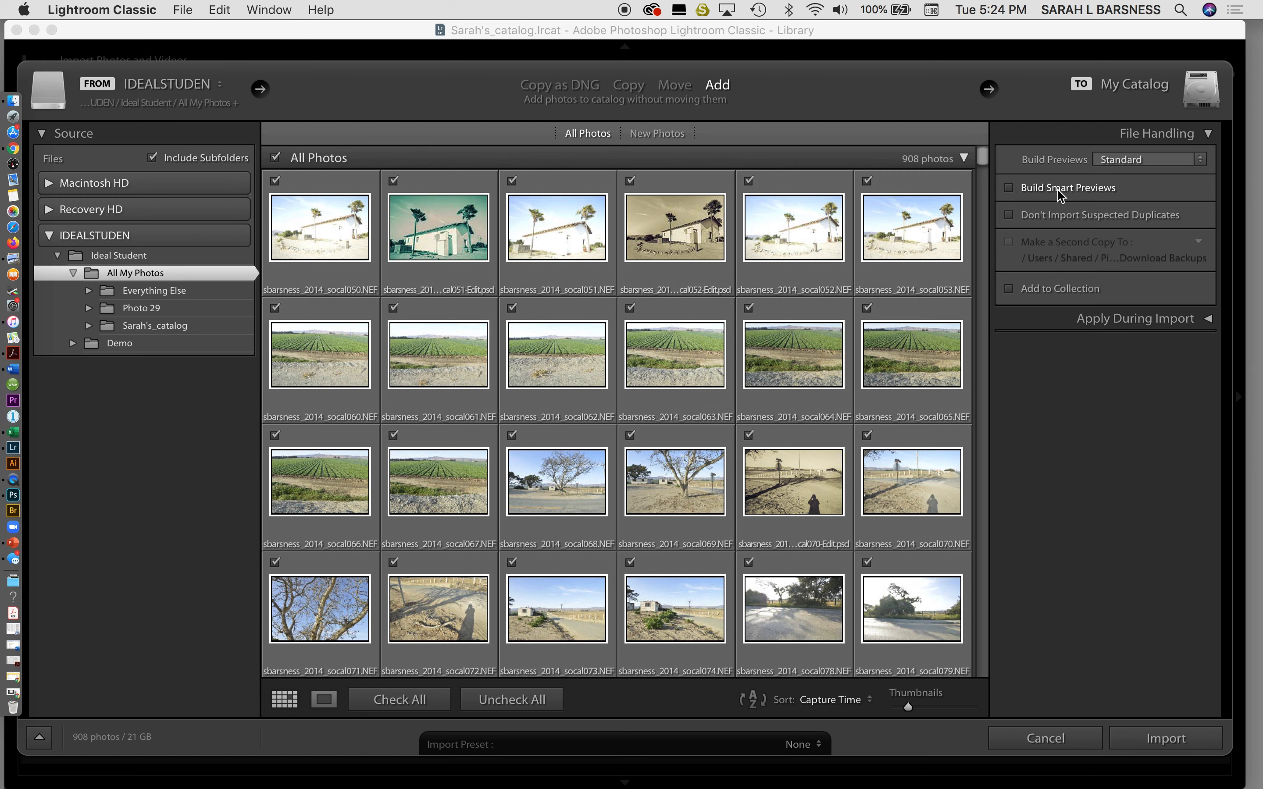
left_click(1208, 134)
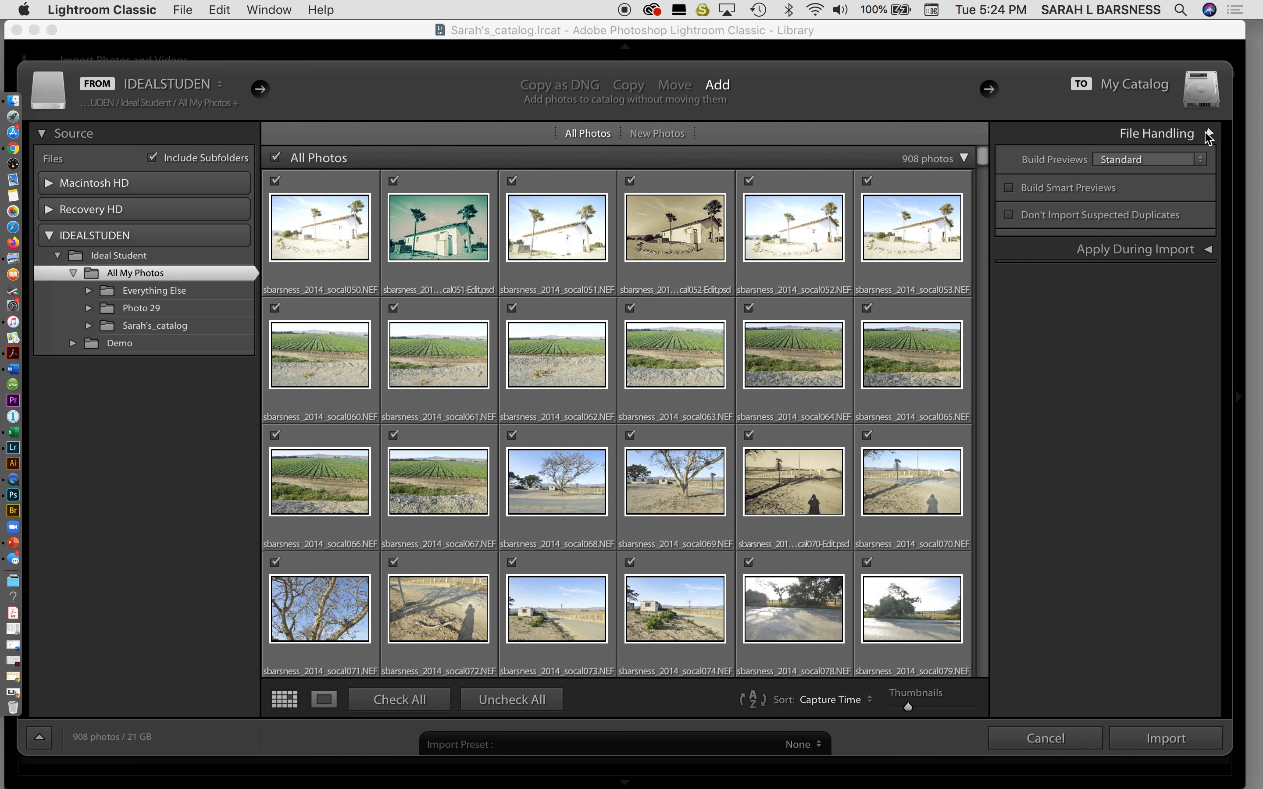
left_click(1208, 134)
left_click(1208, 319)
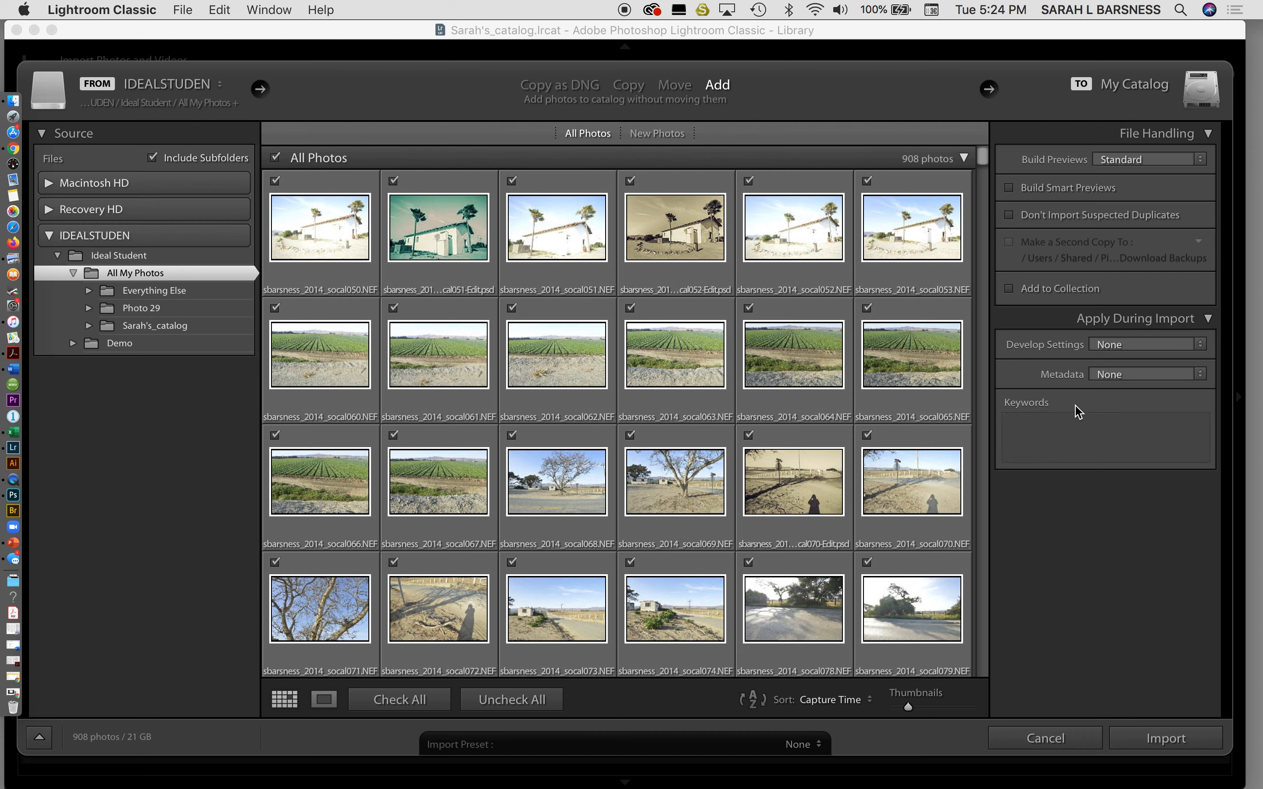
left_click(1010, 216)
Import the 908 photos into the catalog, then collapse Everything Else and All My Photos.
left_click(1163, 738)
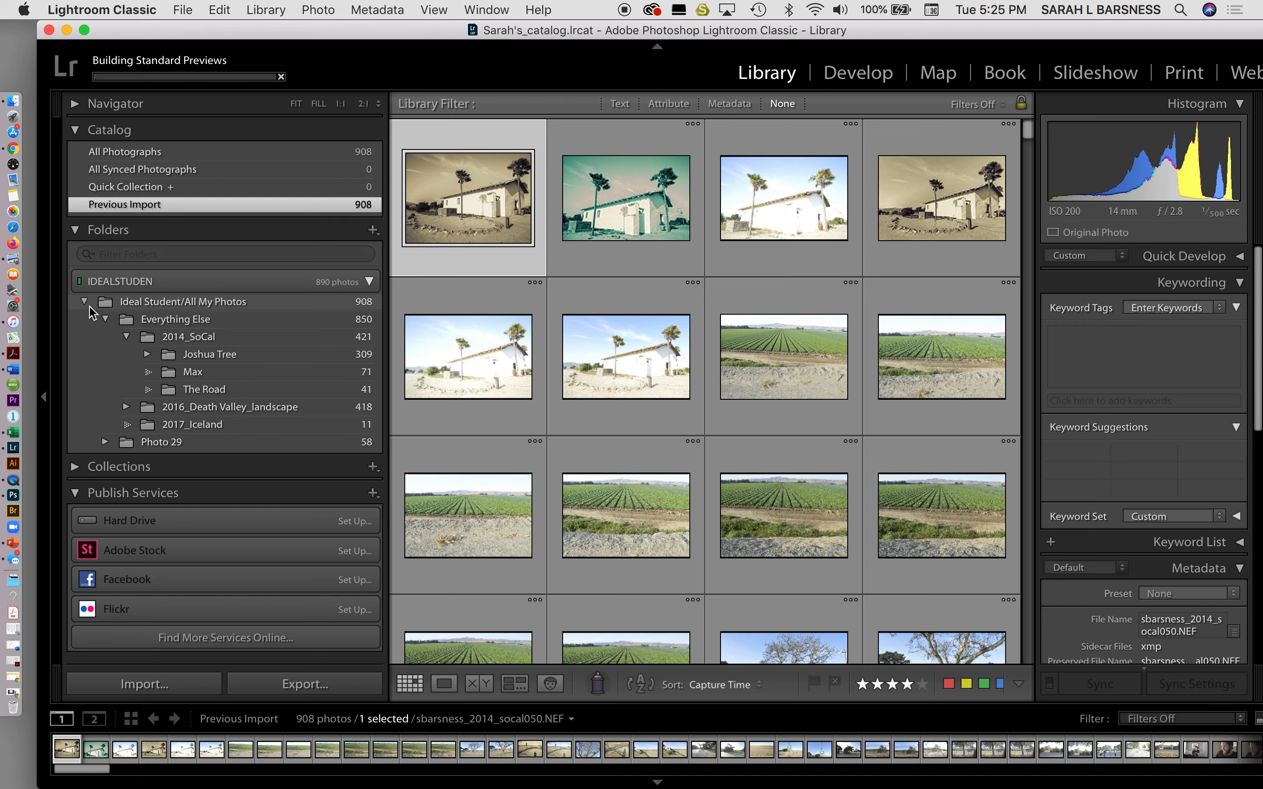
left_click(106, 321)
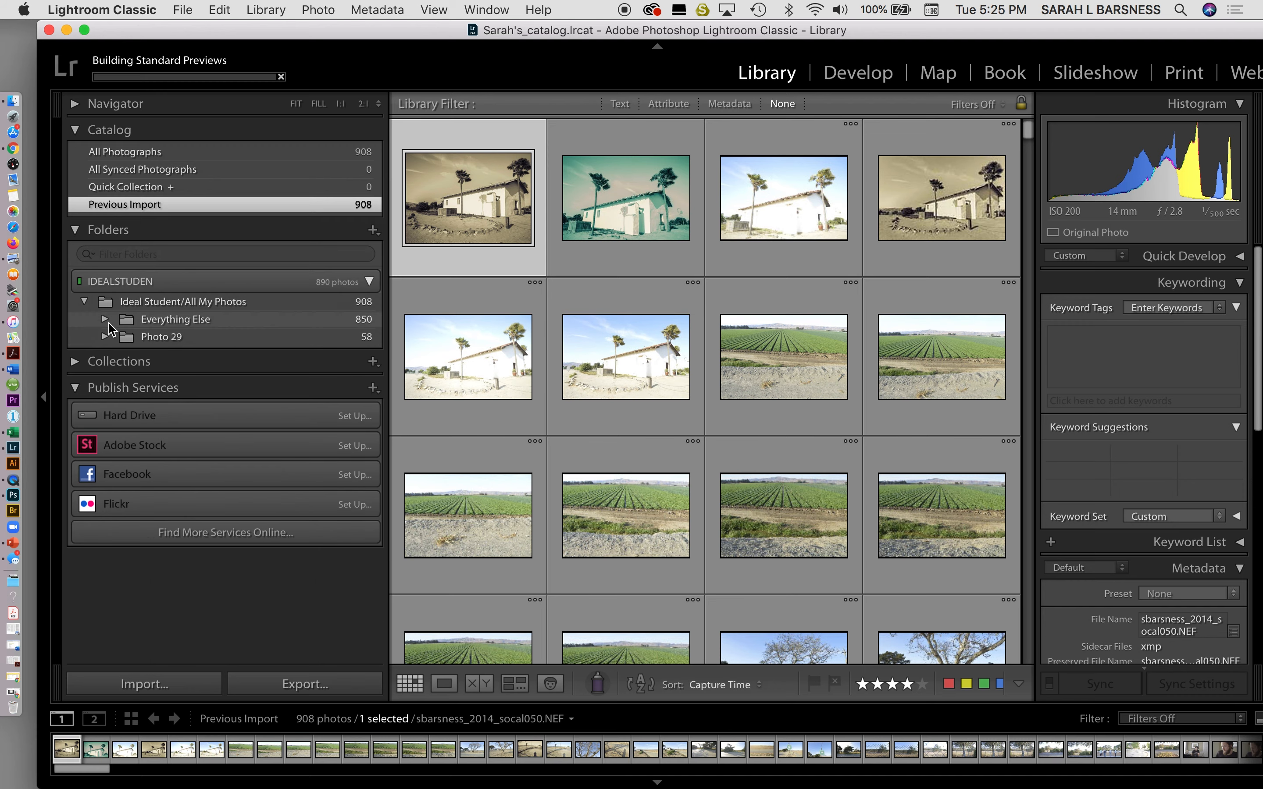
left_click(85, 303)
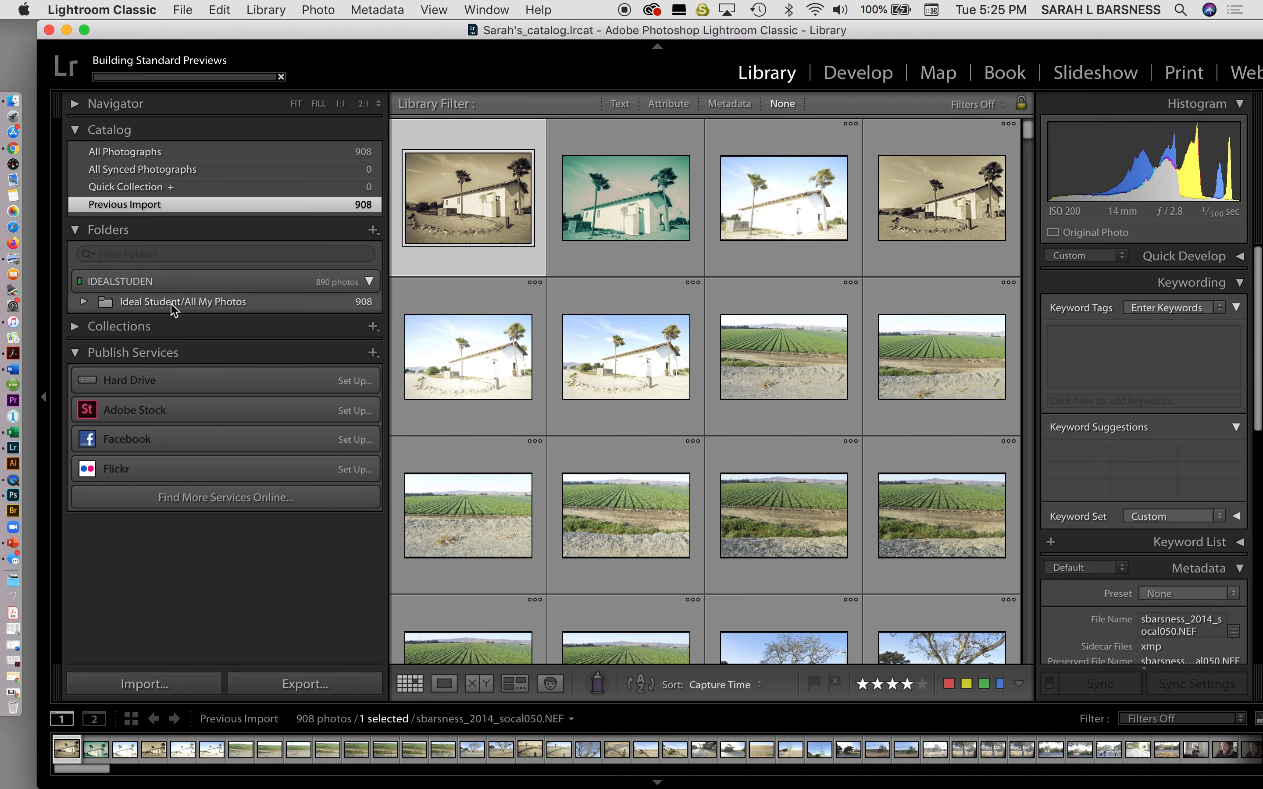
Re-expand All My Photos, Photo 29 and Everything Else, hiding 2014_SoCal's subfolders.
left_click(83, 303)
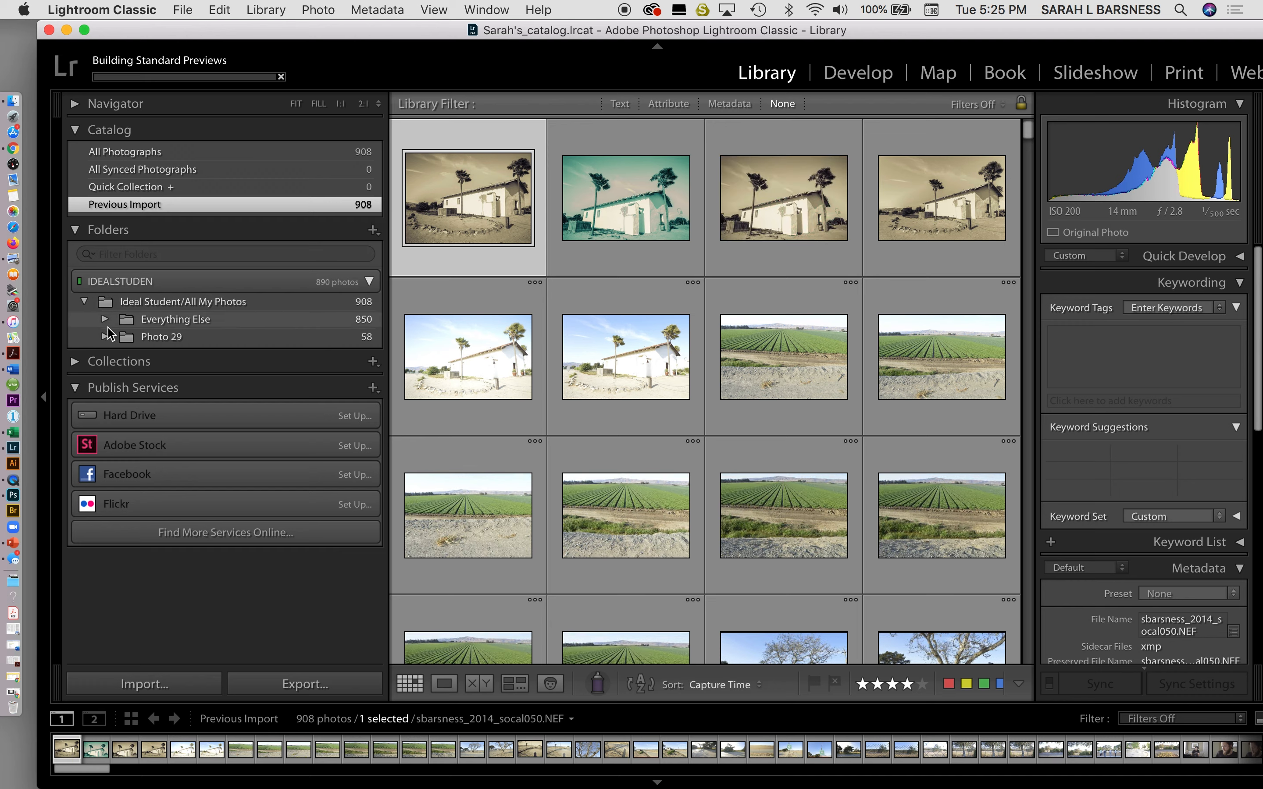
left_click(106, 337)
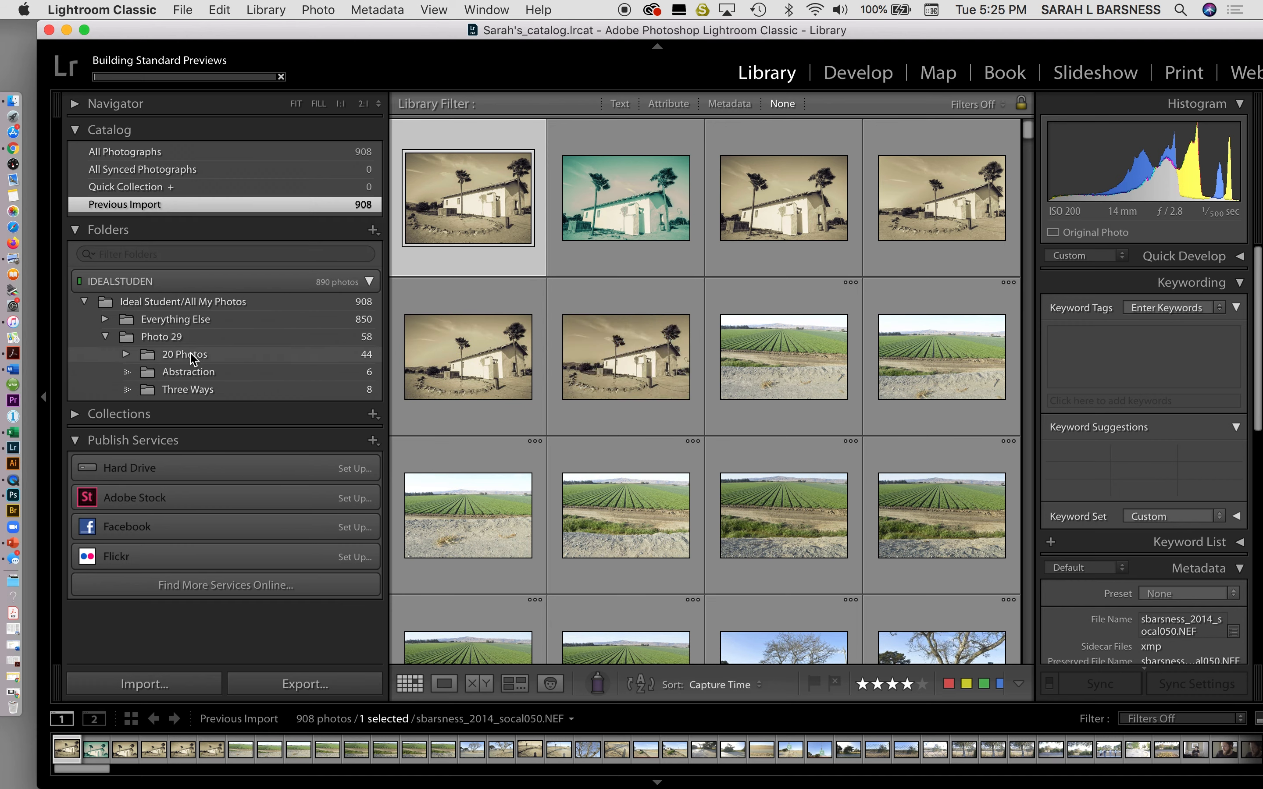
left_click(105, 320)
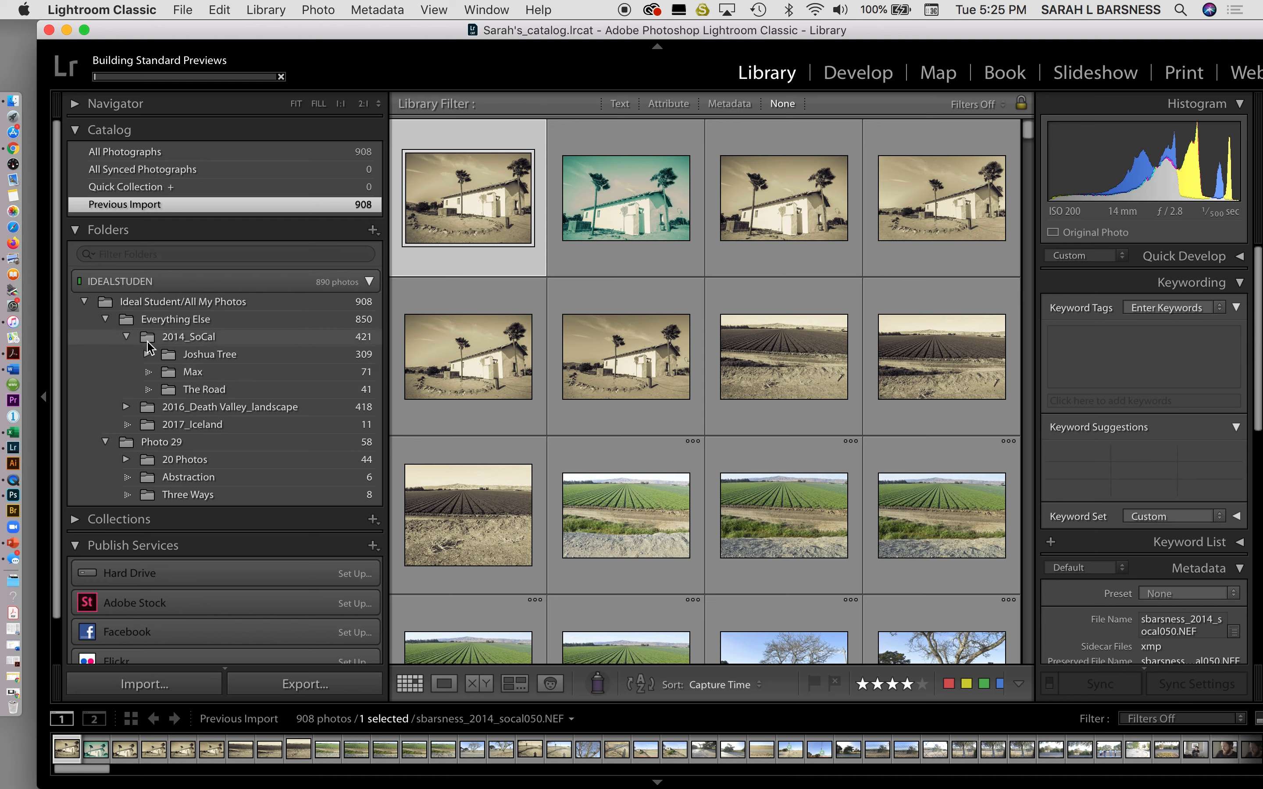
left_click(127, 336)
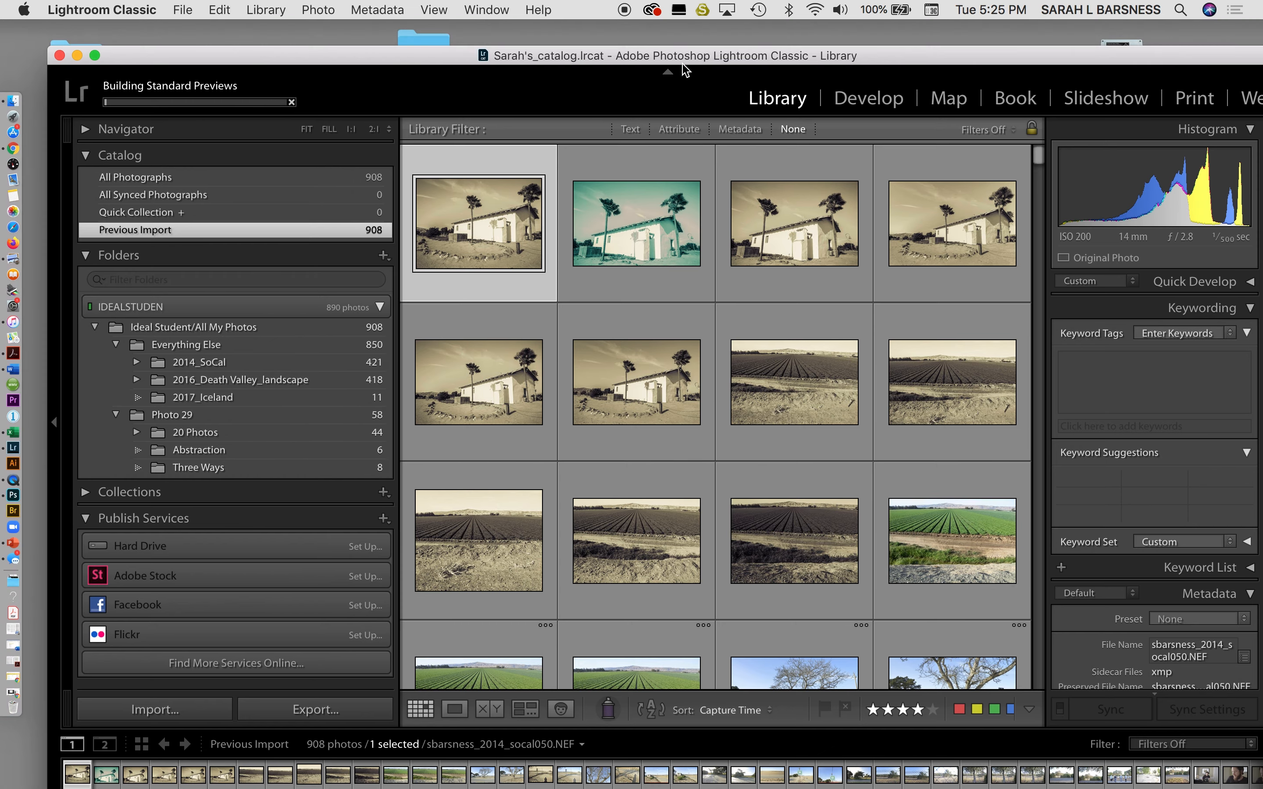
Open the IDEALSTUDEN drive in Finder and go into the Ideal Student folder.
left_click_drag(672, 37, 669, 228)
left_click(704, 99)
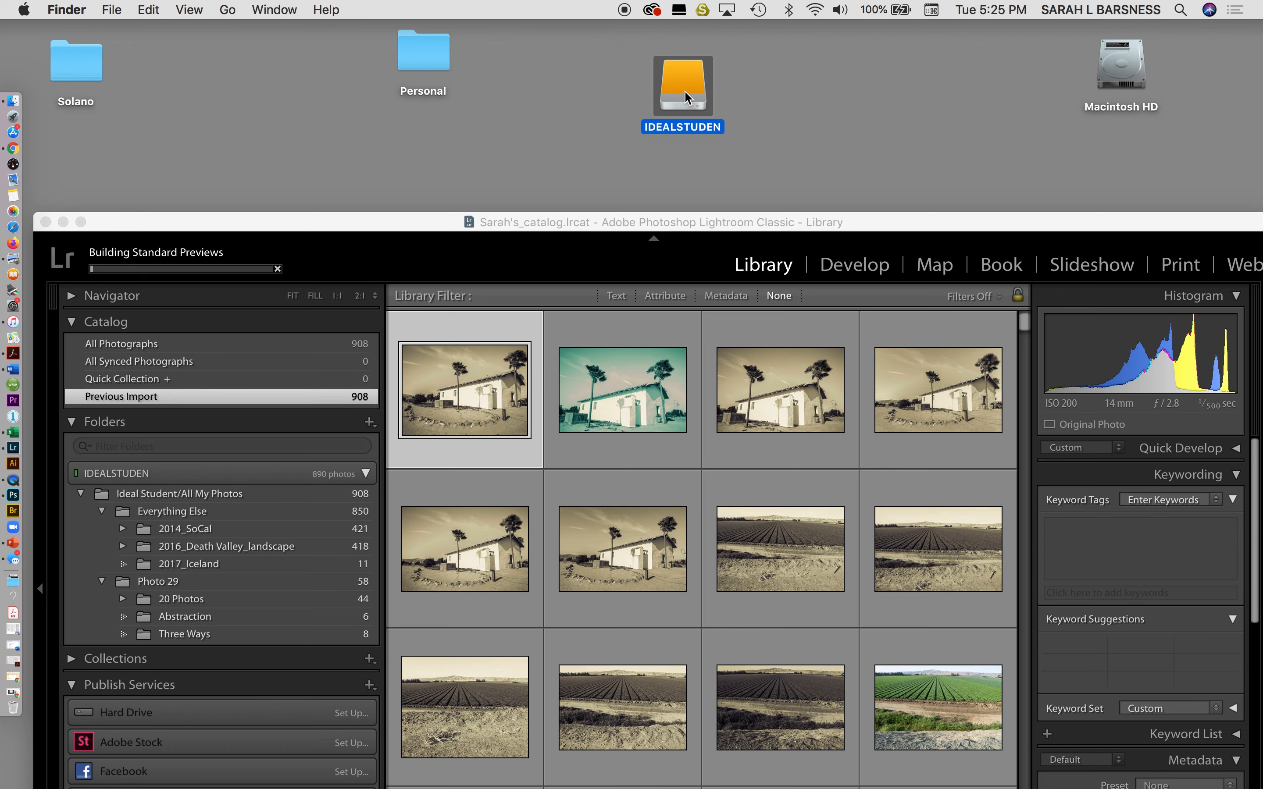
double_click(684, 91)
left_click_drag(728, 138, 707, 95)
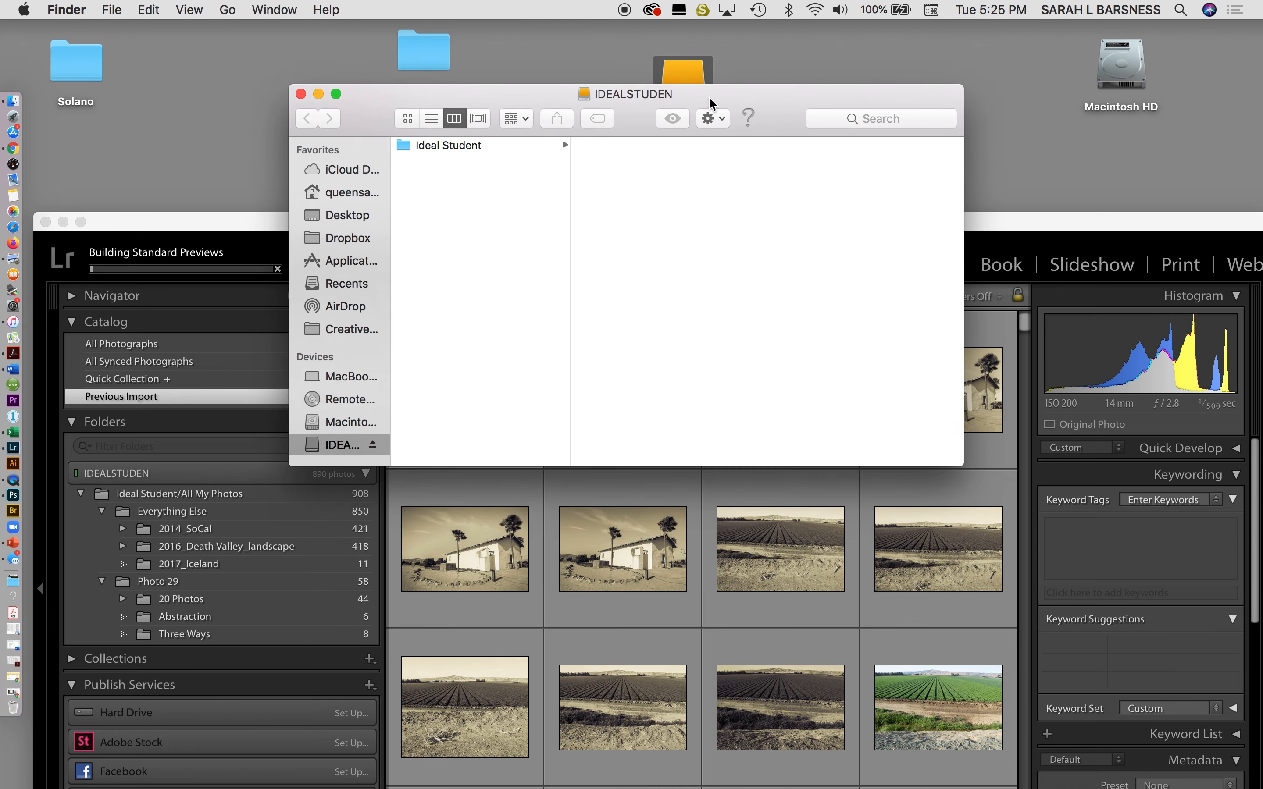
left_click(492, 137)
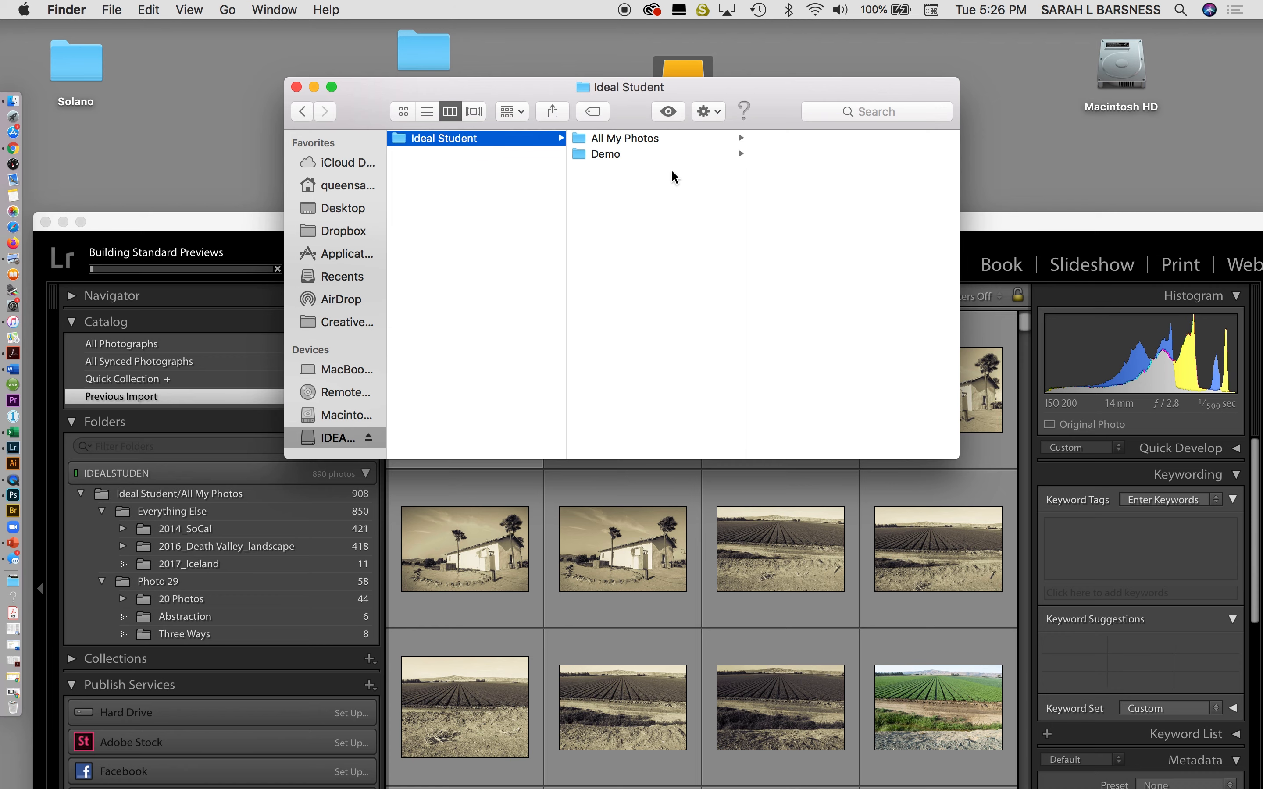
left_click_drag(528, 98, 610, 328)
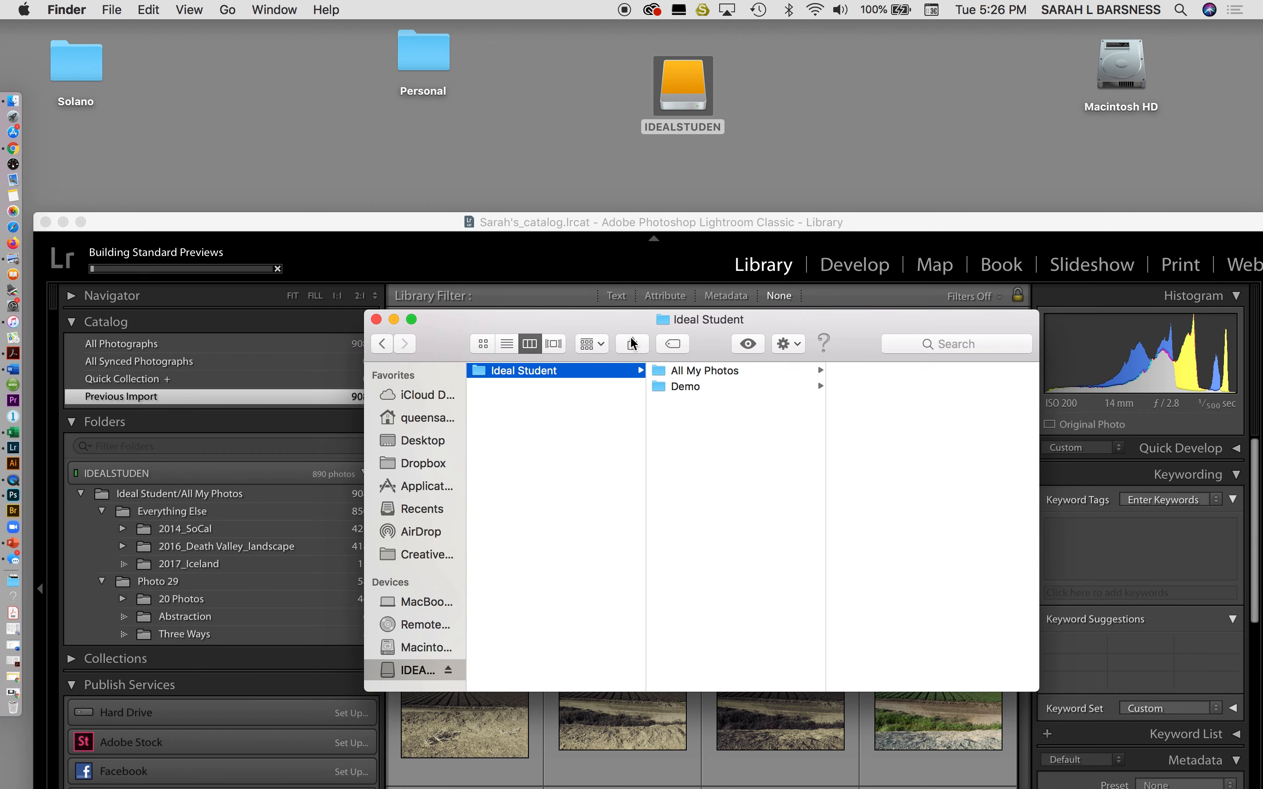
Browse All My Photos' subfolders Photo 29 and the catalog, ending on Everything Else's contents.
left_click(741, 369)
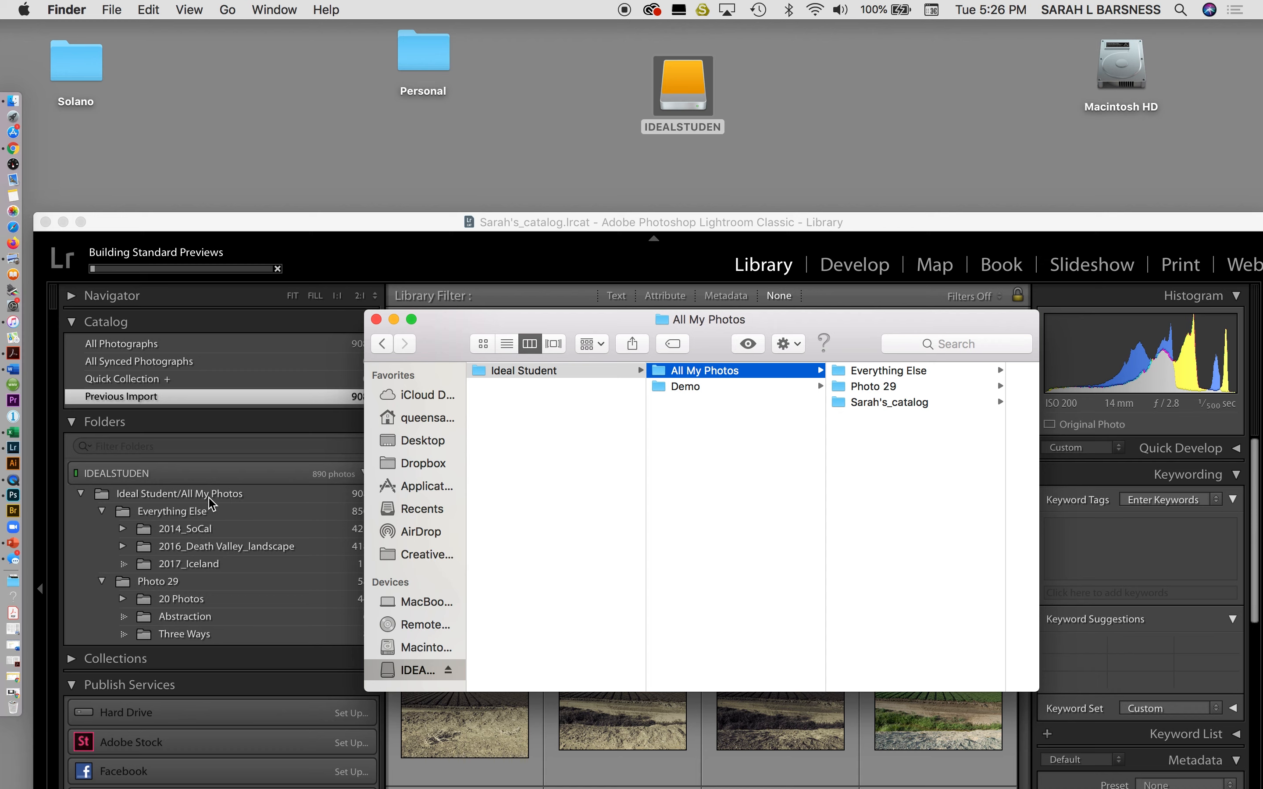
left_click(901, 374)
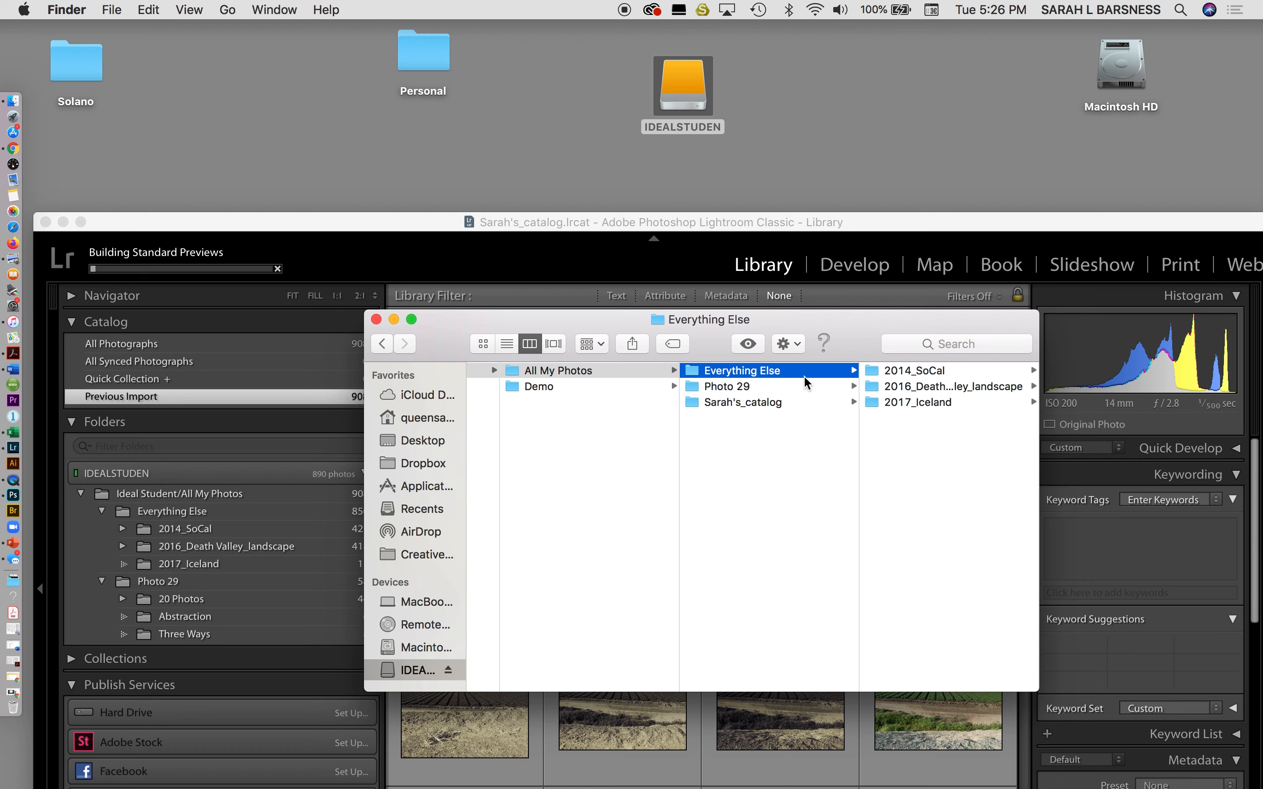
left_click(776, 386)
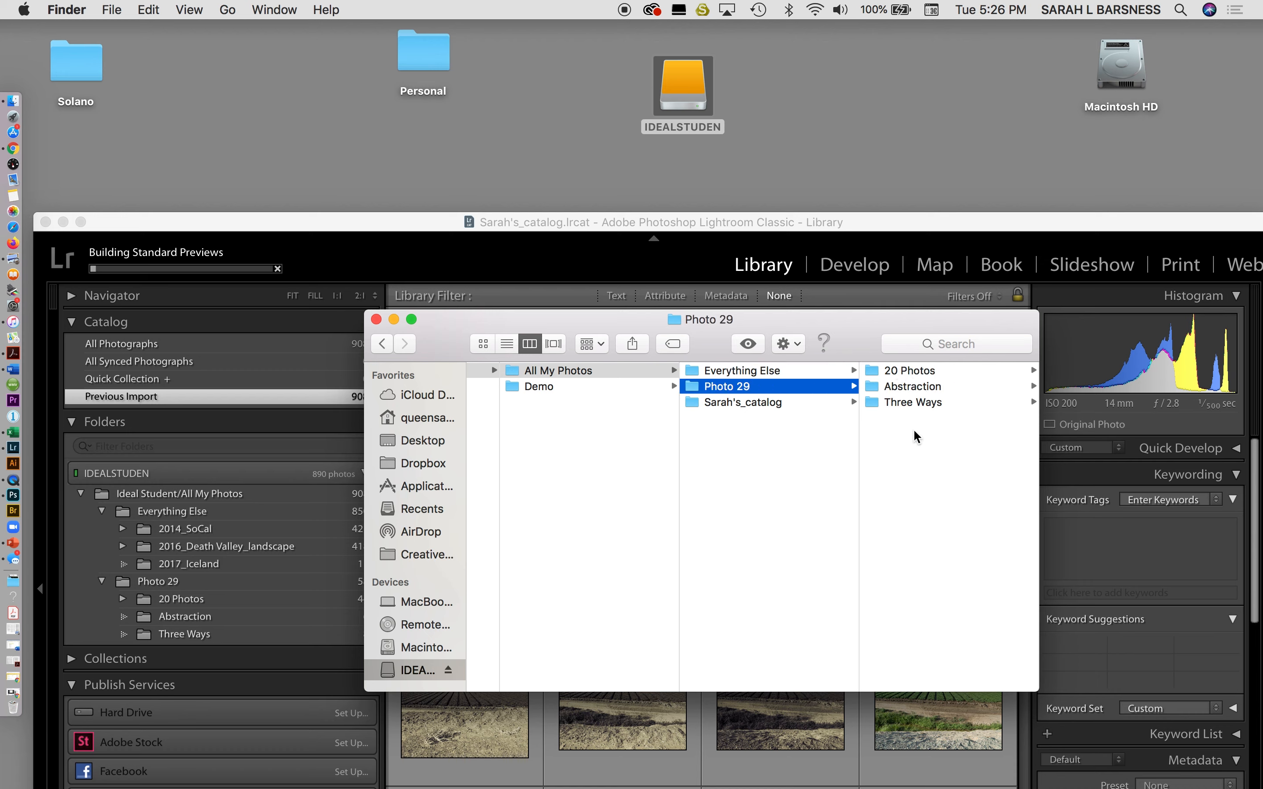
left_click(743, 403)
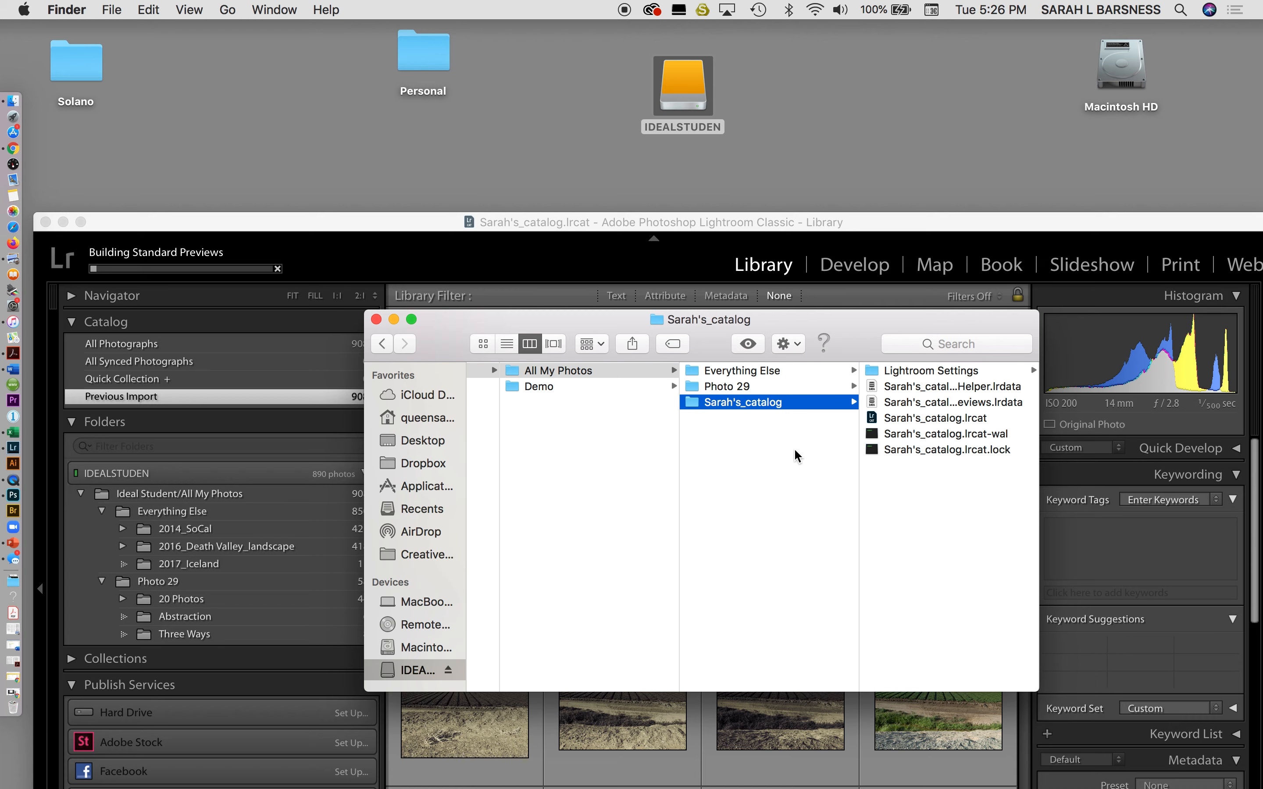
left_click(752, 390)
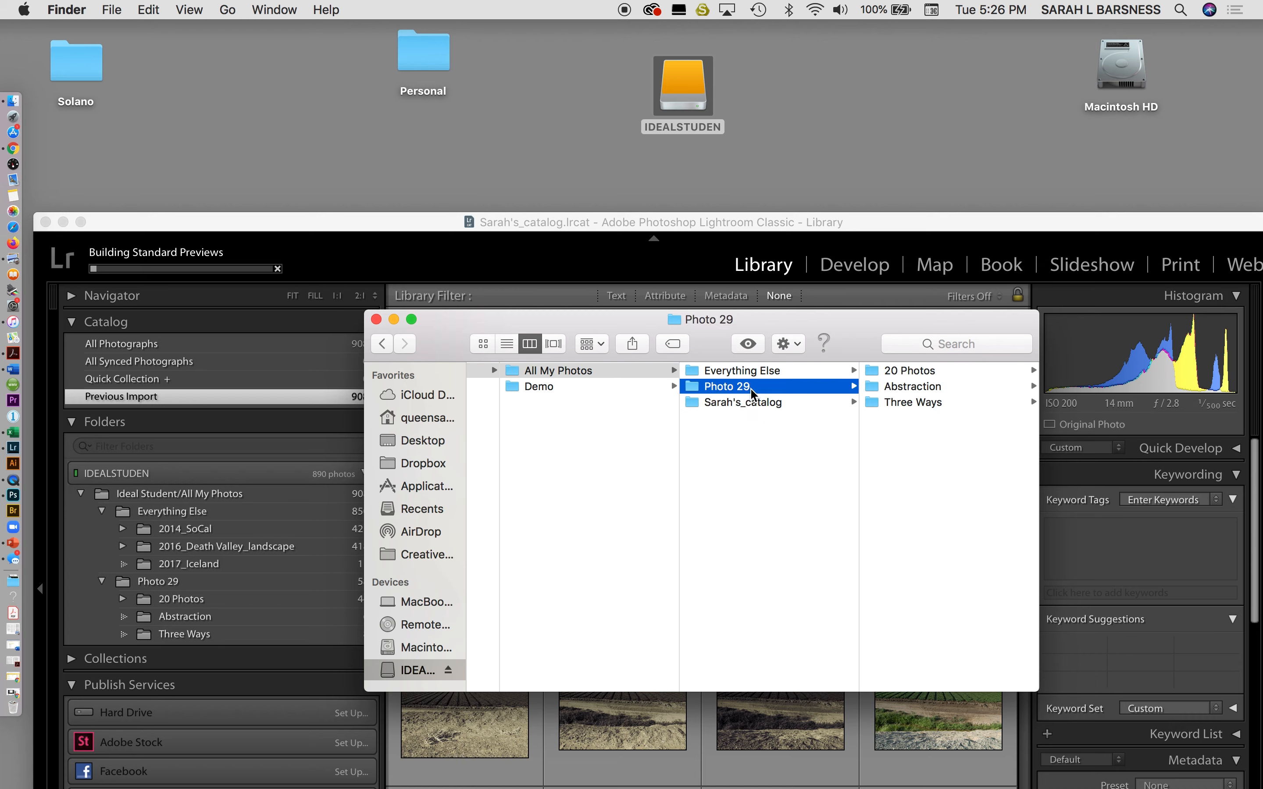
left_click(769, 371)
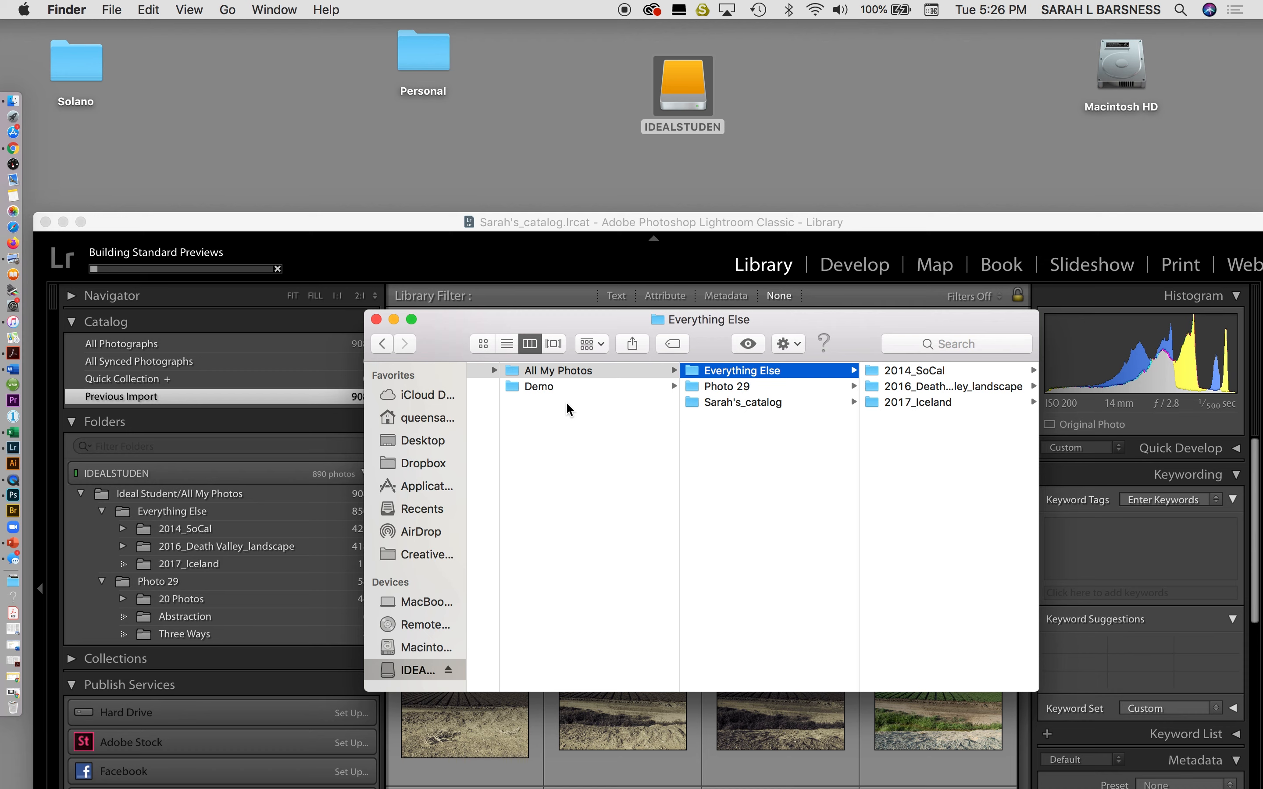
Show the Demo folder contents, then dismiss the Adobe Illustrator crash alert.
left_click(545, 387)
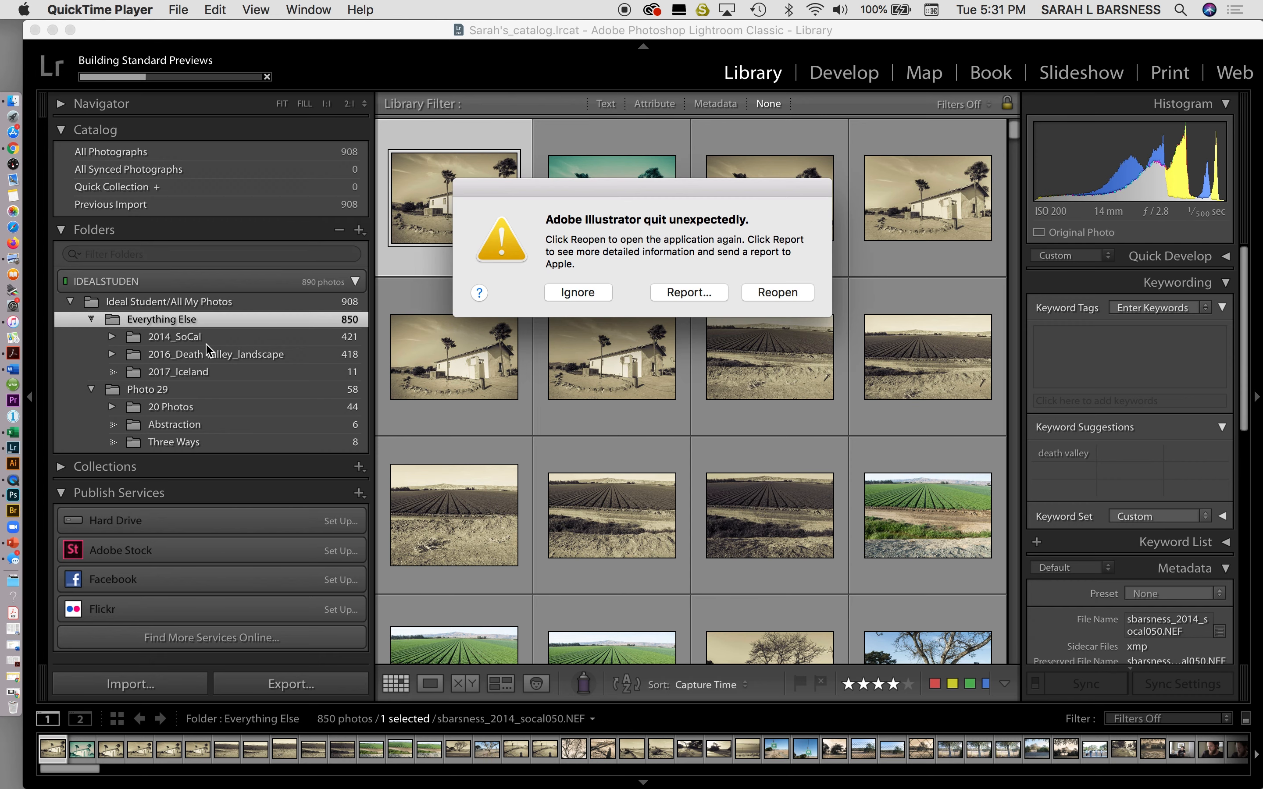
left_click(577, 293)
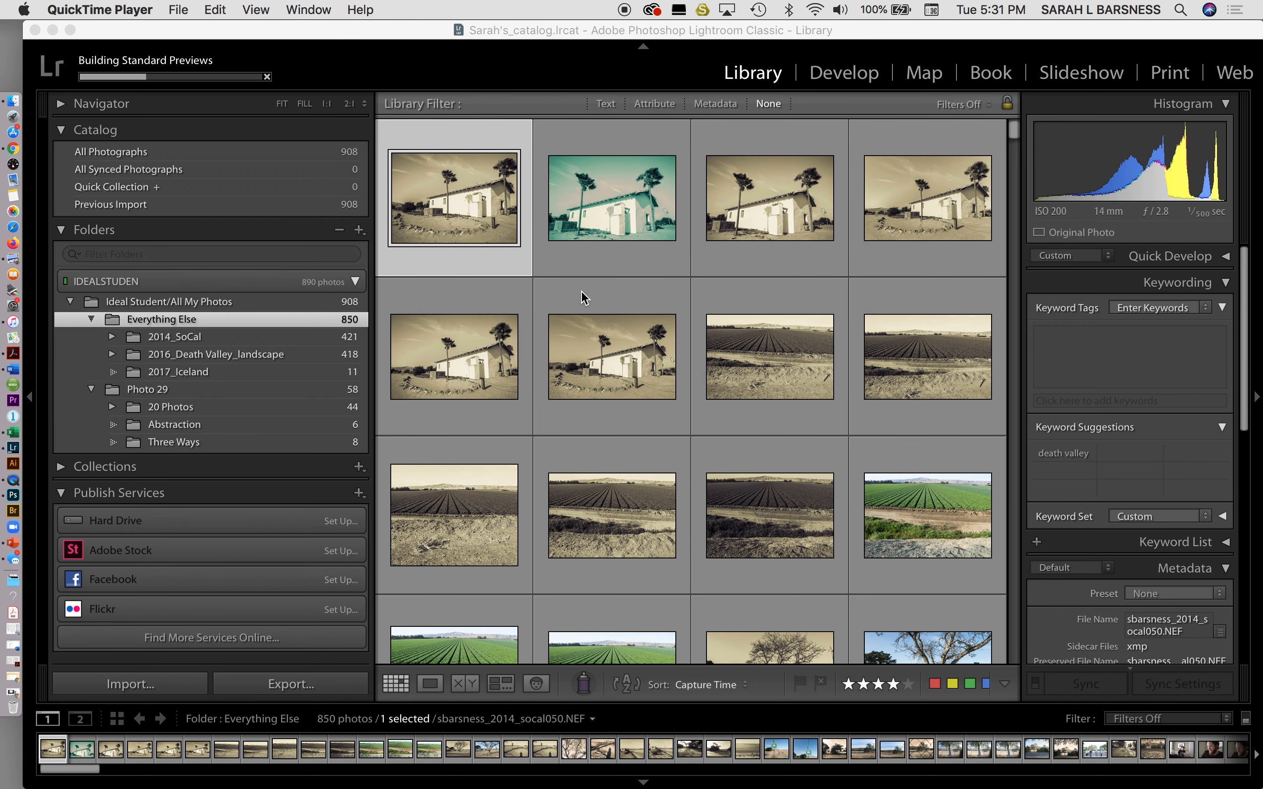
Show the 44 photos of 20 Photos and the 5 in its Five Favorites subfolder.
left_click(222, 411)
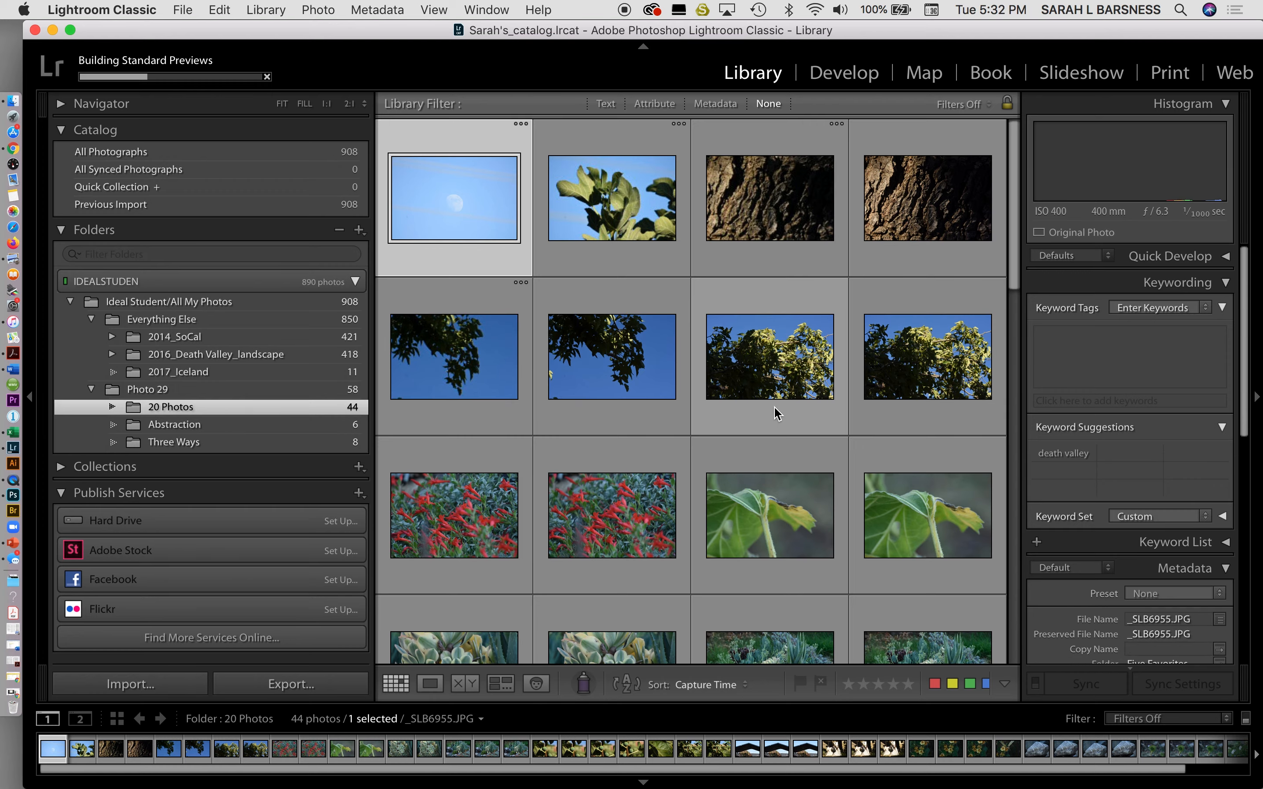
scroll(777, 412, "down", 15)
scroll(777, 412, "up", 5)
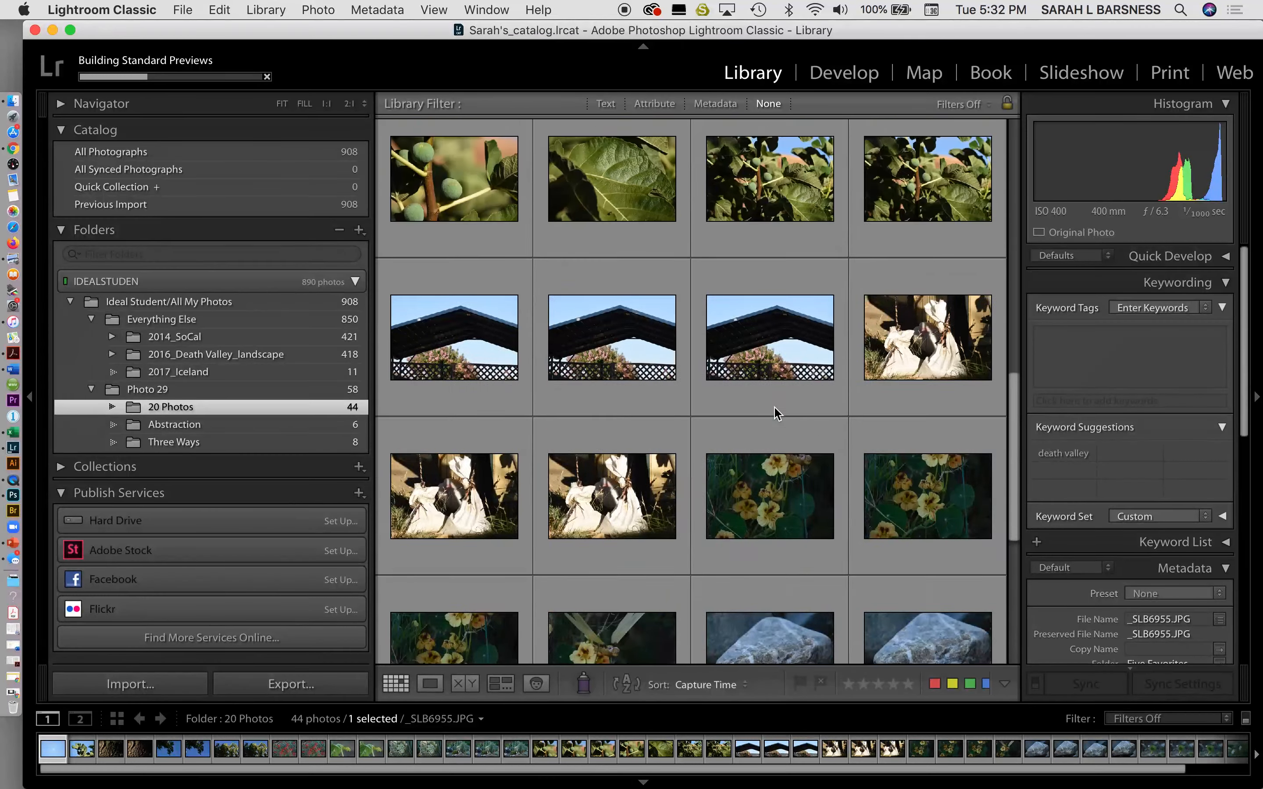
scroll(777, 412, "up", 8)
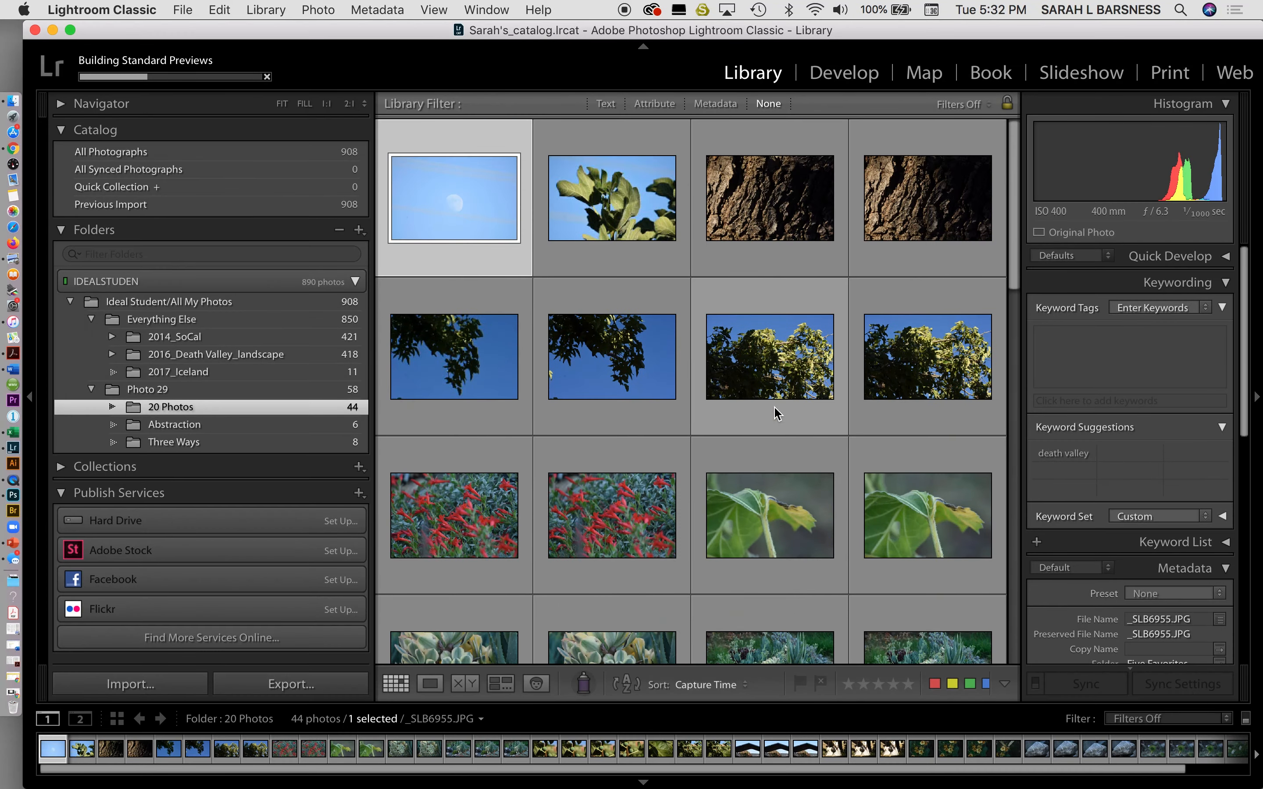
left_click(112, 407)
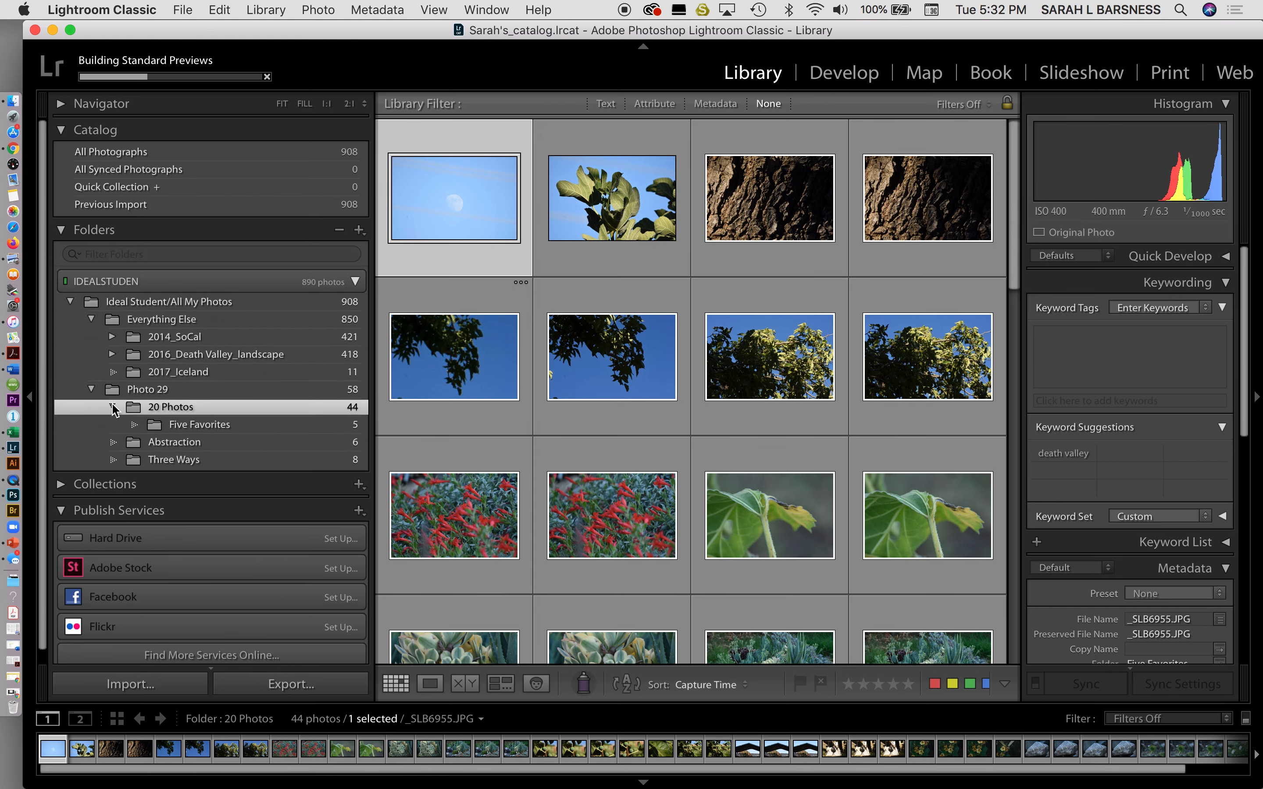
left_click(189, 427)
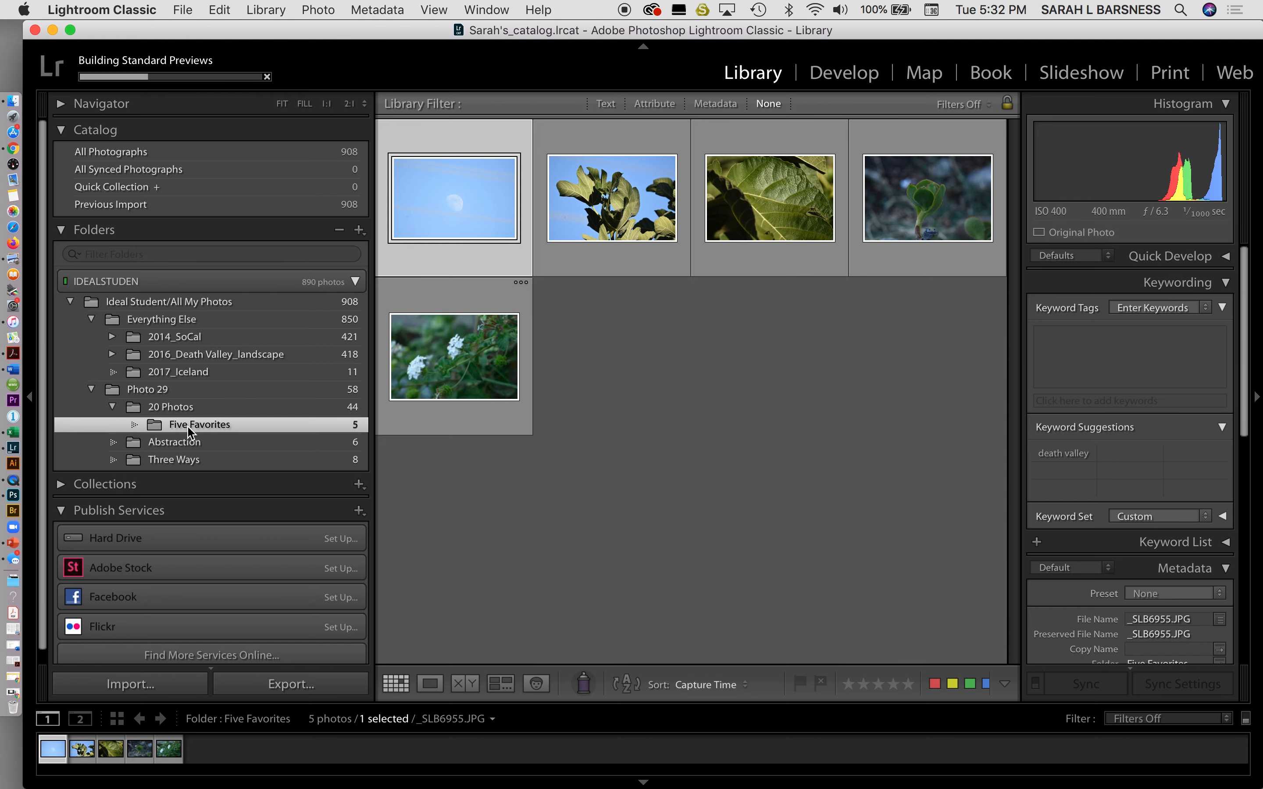
left_click(190, 408)
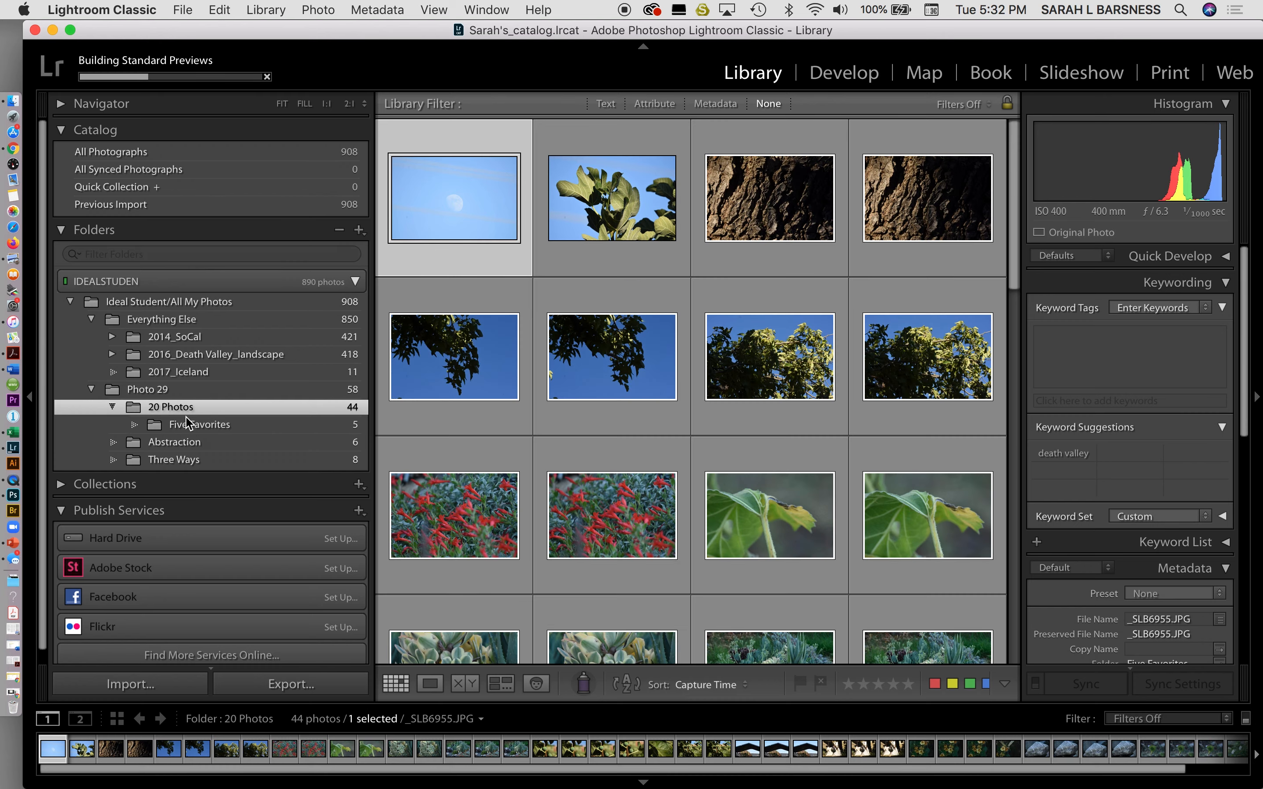
View Abstraction's 6 photos and Three Ways, then collapse Photo 29 to show its 58 photos.
left_click(181, 447)
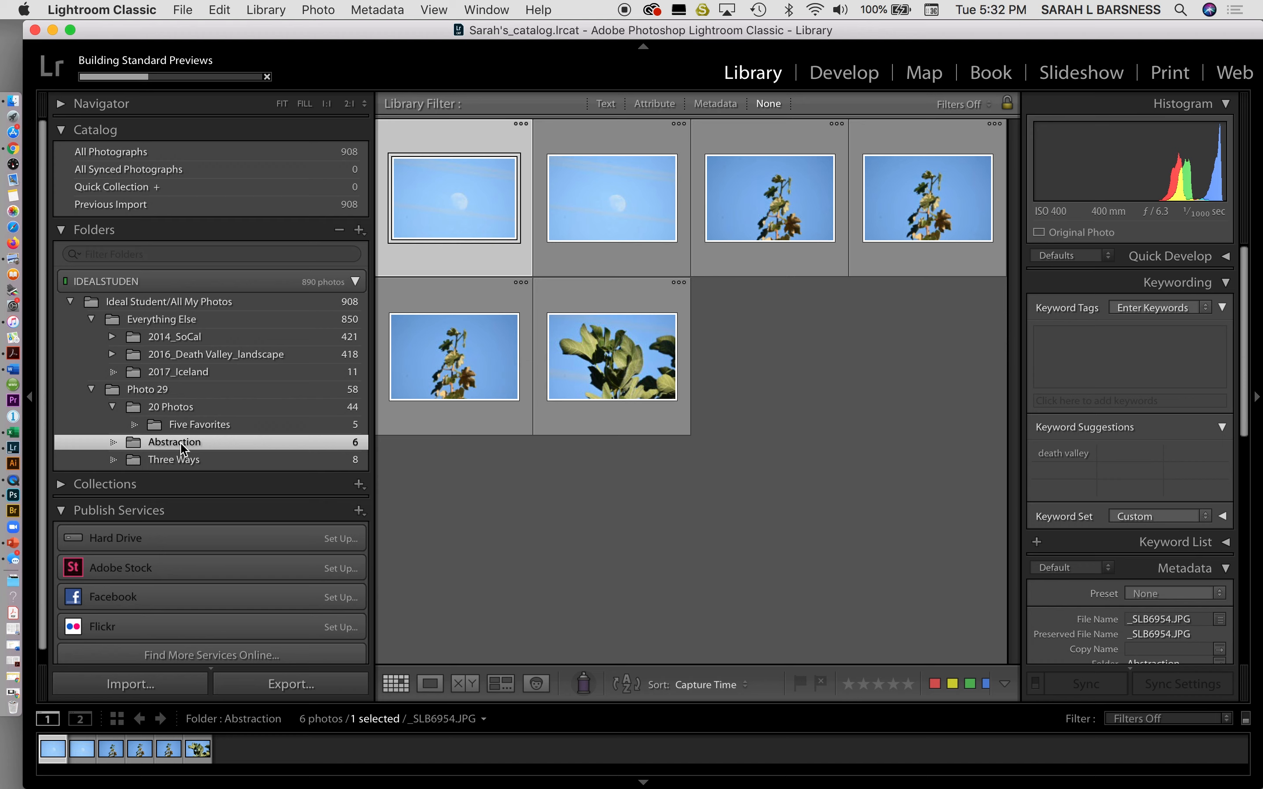
left_click(200, 462)
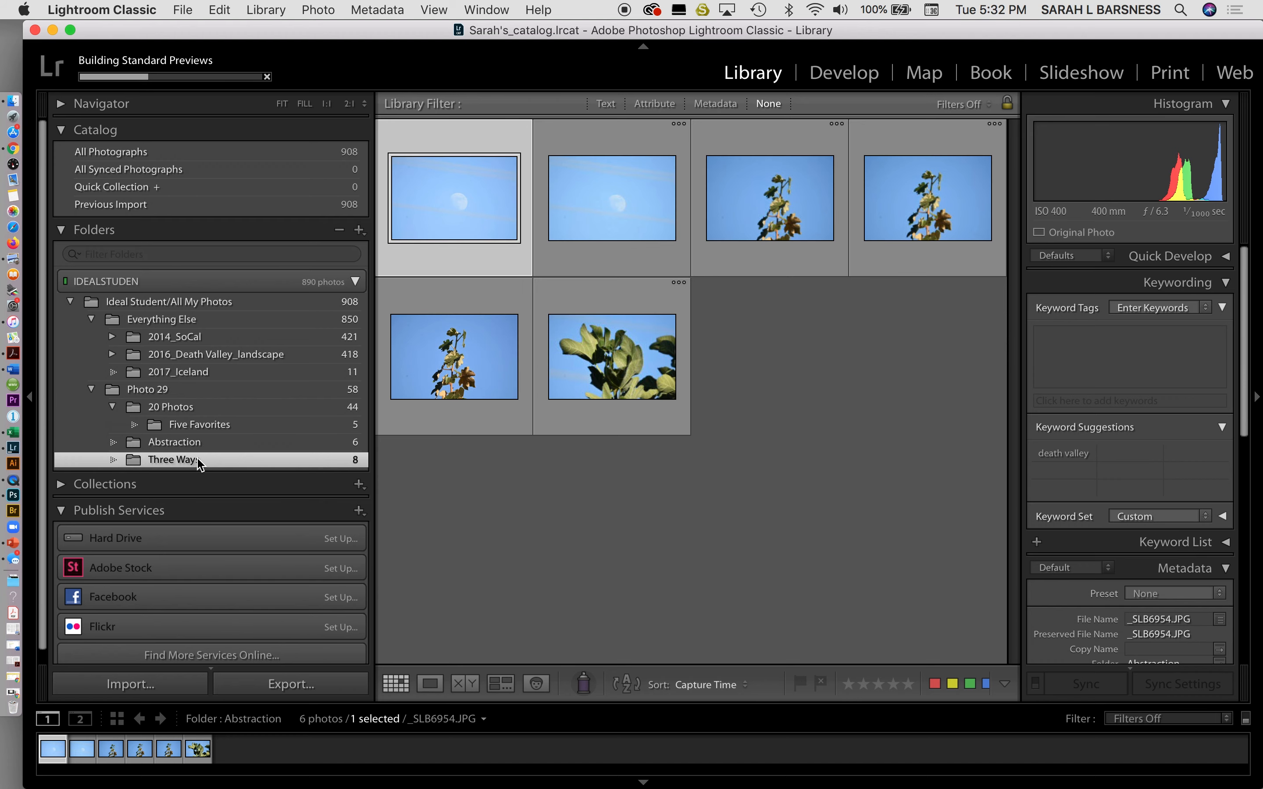
left_click(193, 412)
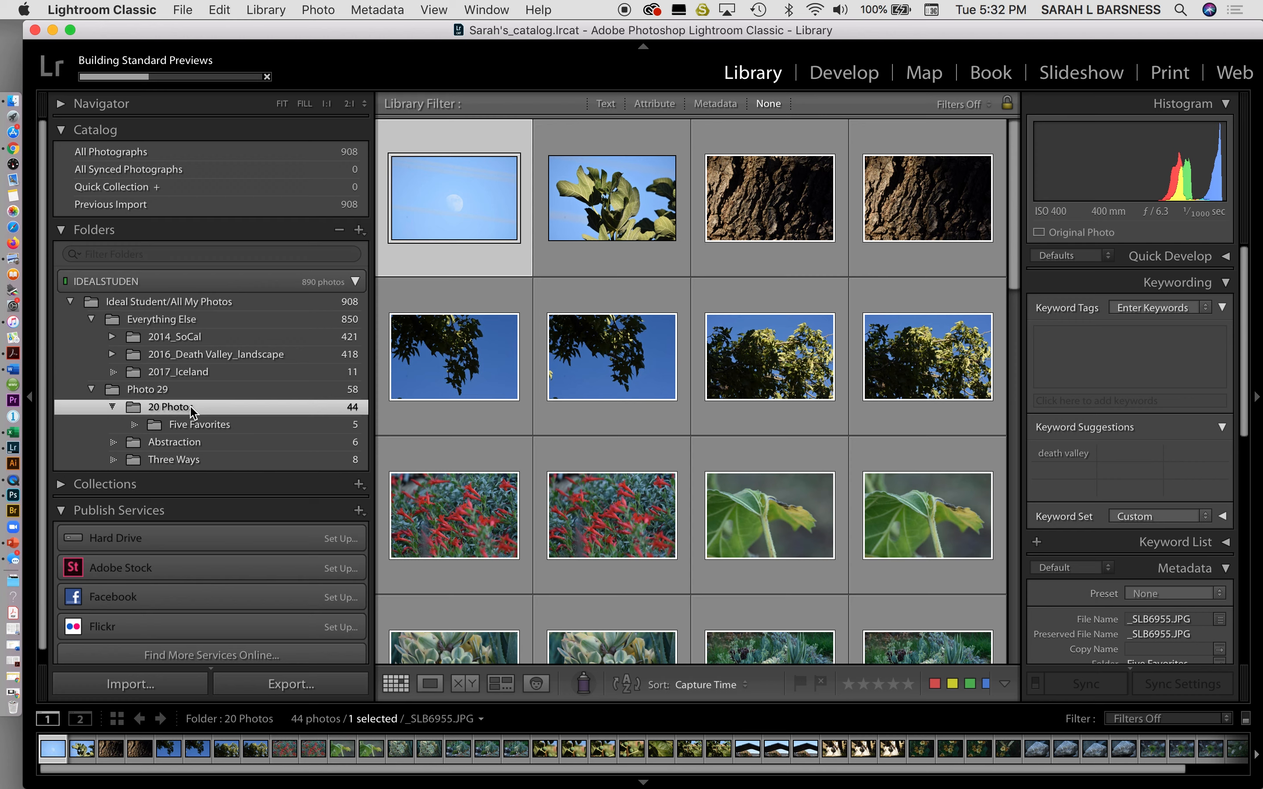
left_click(93, 390)
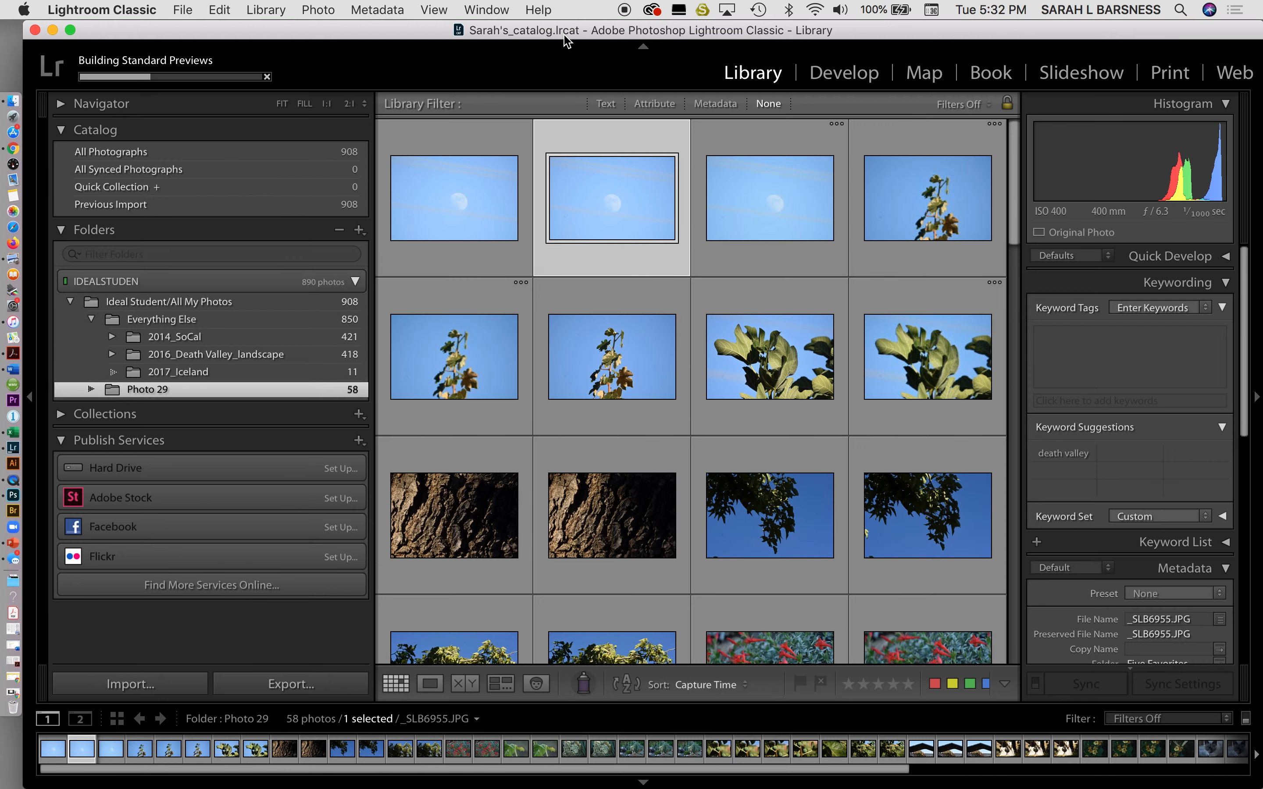
Open the IDEALSTUDEN drive in Finder and drill into Ideal Student > All My Photos > Photo 29.
left_click_drag(578, 33, 549, 304)
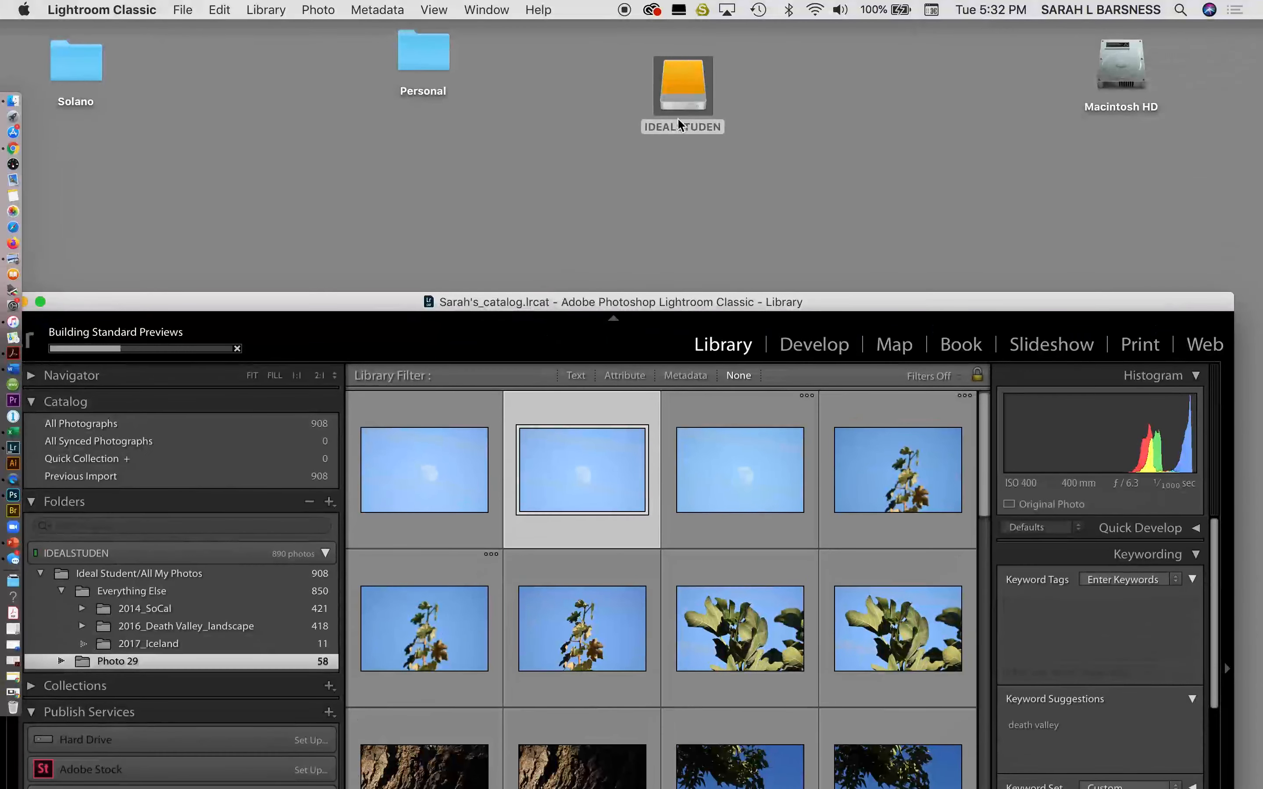
left_click(696, 83)
double_click(696, 84)
left_click(469, 137)
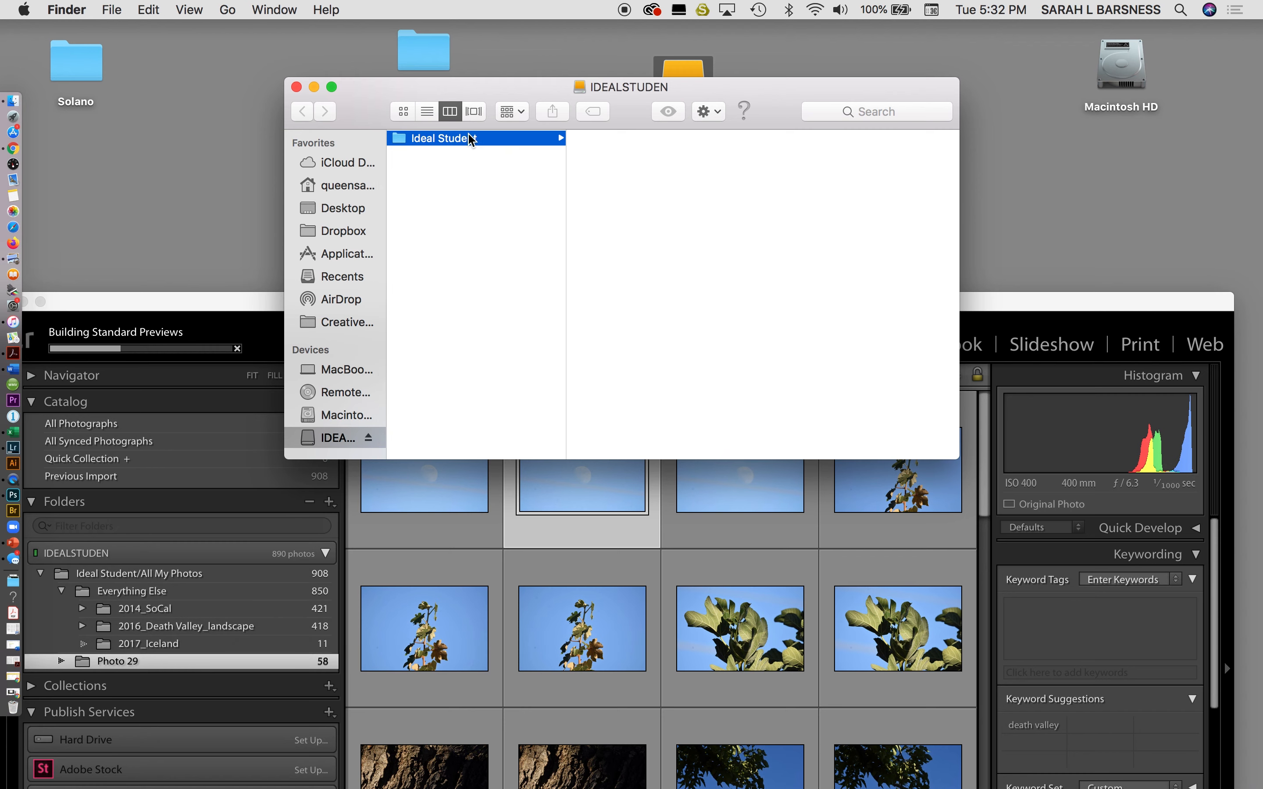
left_click(634, 139)
left_click(790, 155)
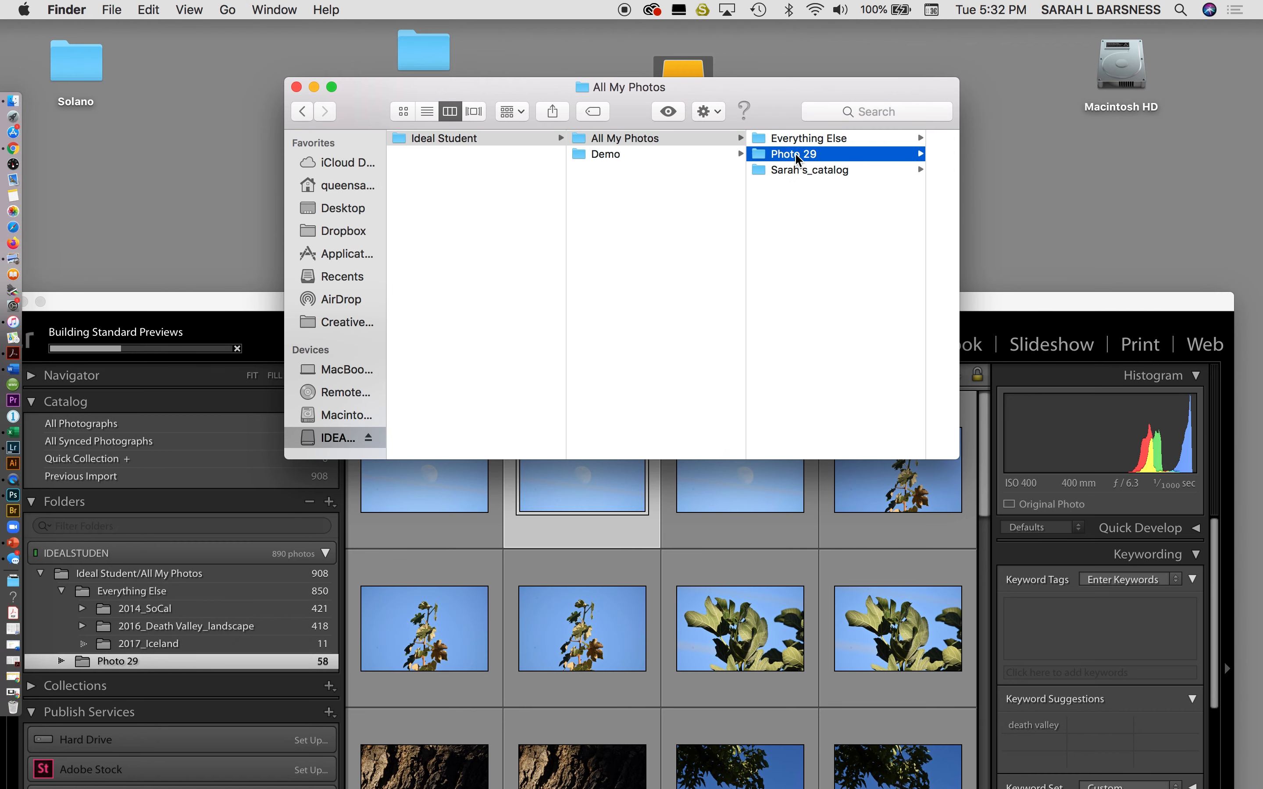
Widen the Finder window, list the JPG files in 20 Photos, then close it.
left_click_drag(847, 87, 690, 103)
left_click_drag(802, 474, 1021, 450)
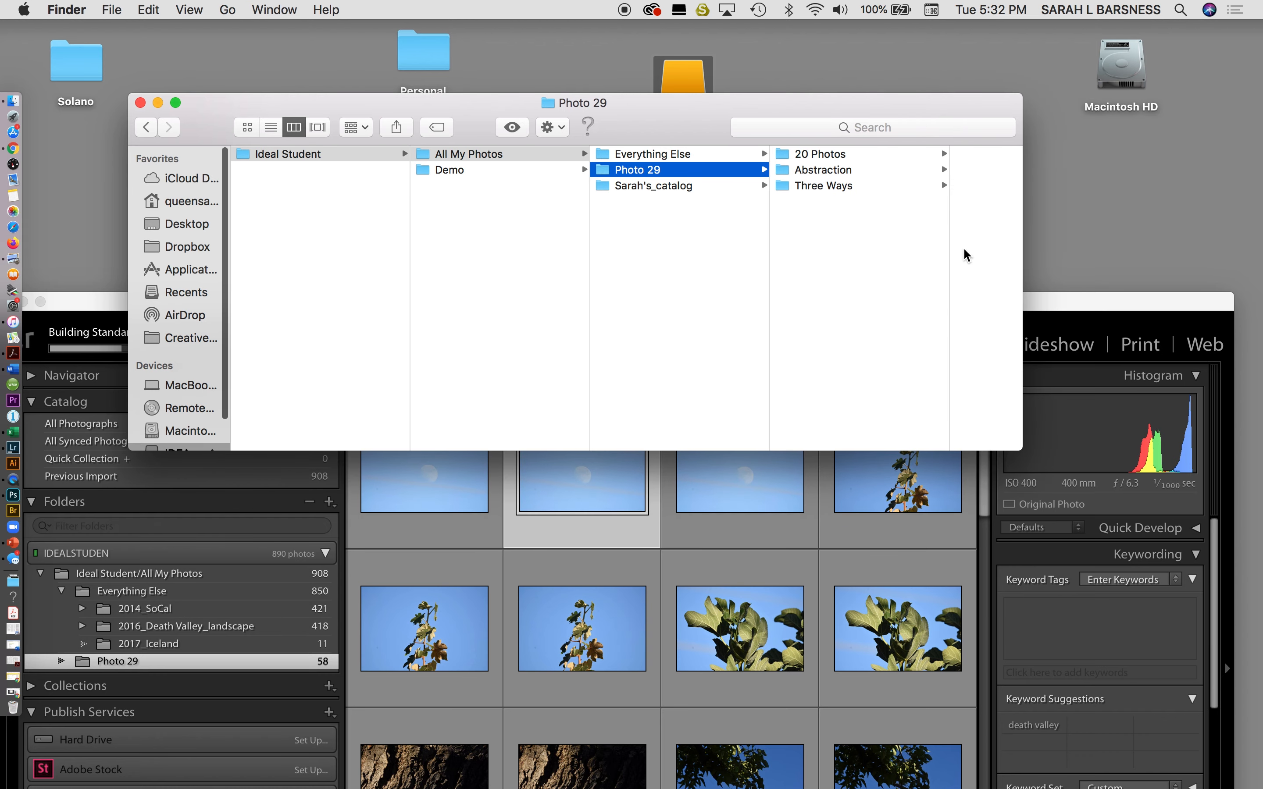
left_click(894, 157)
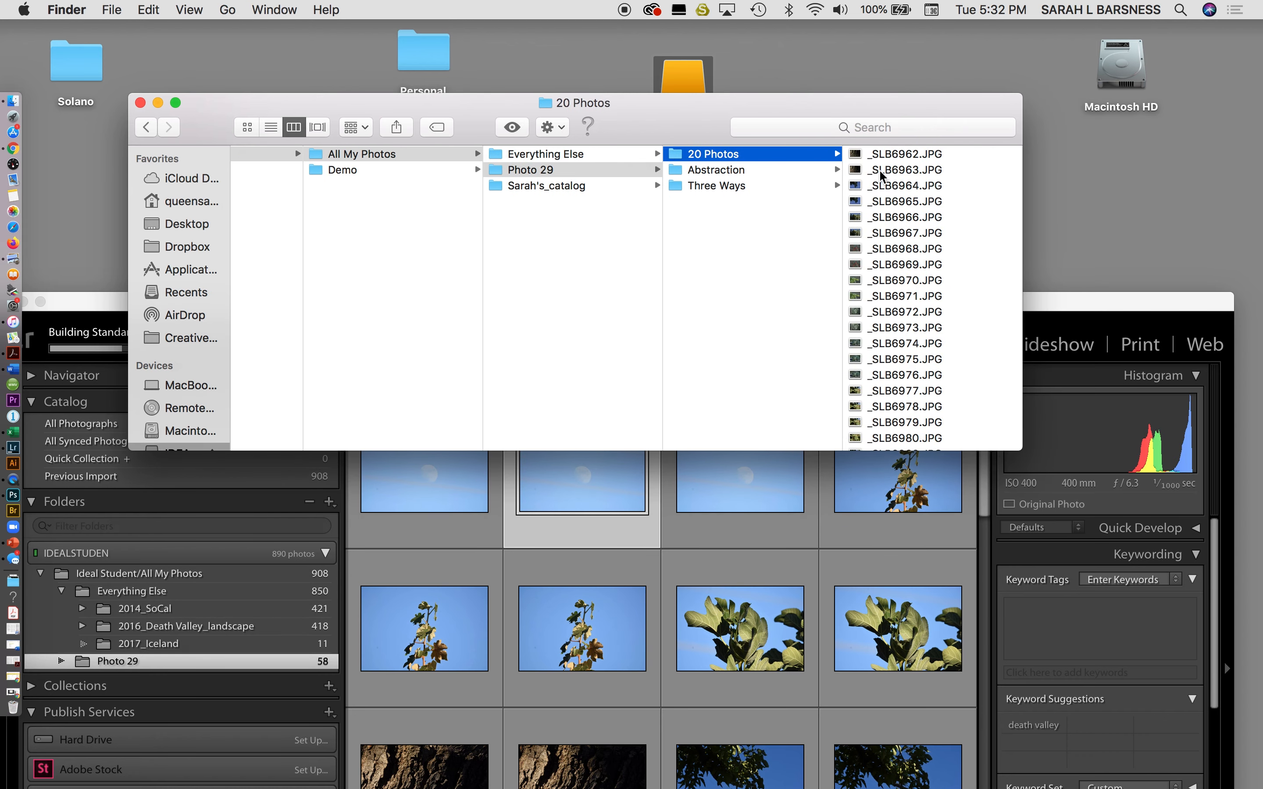
left_click(140, 103)
Zoom Lightroom back to full screen height and scroll through Photo 29's 58 thumbnails.
double_click(282, 300)
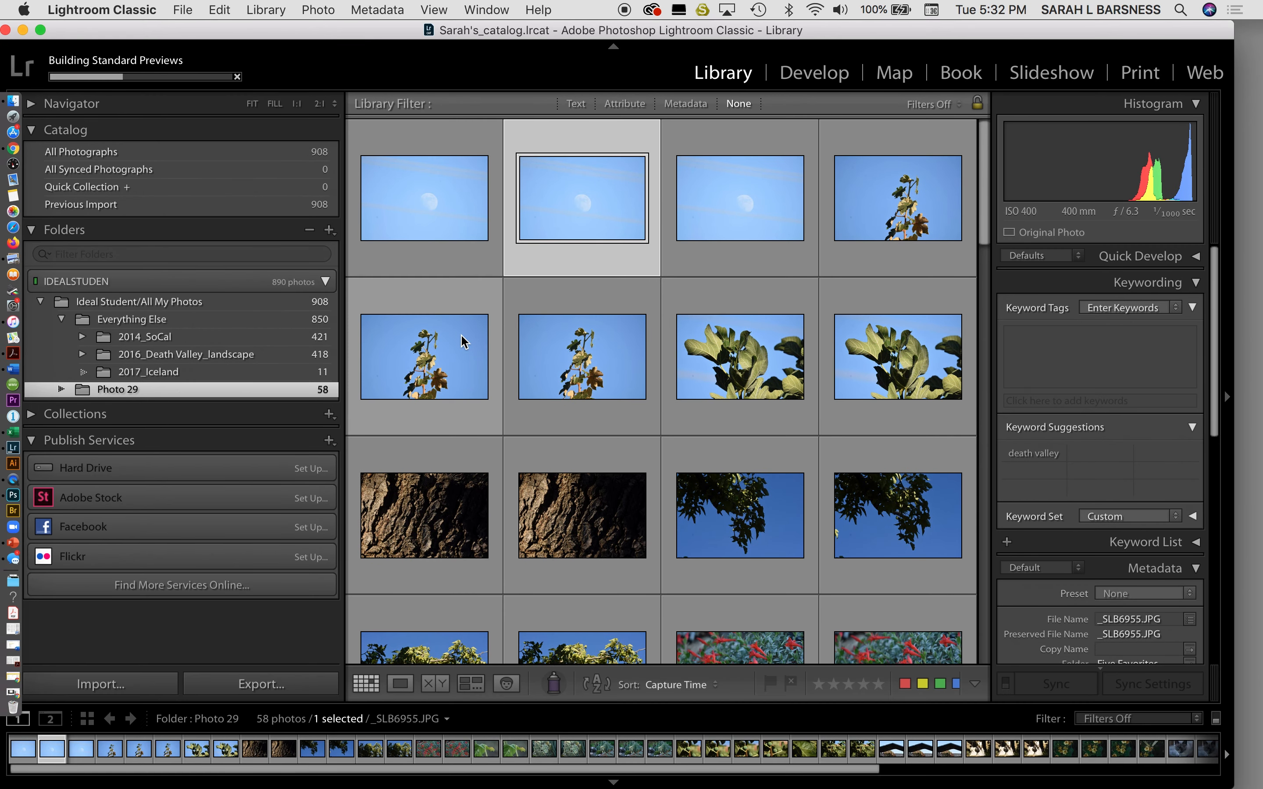
scroll(462, 342, "down", 1)
scroll(462, 342, "down", 10)
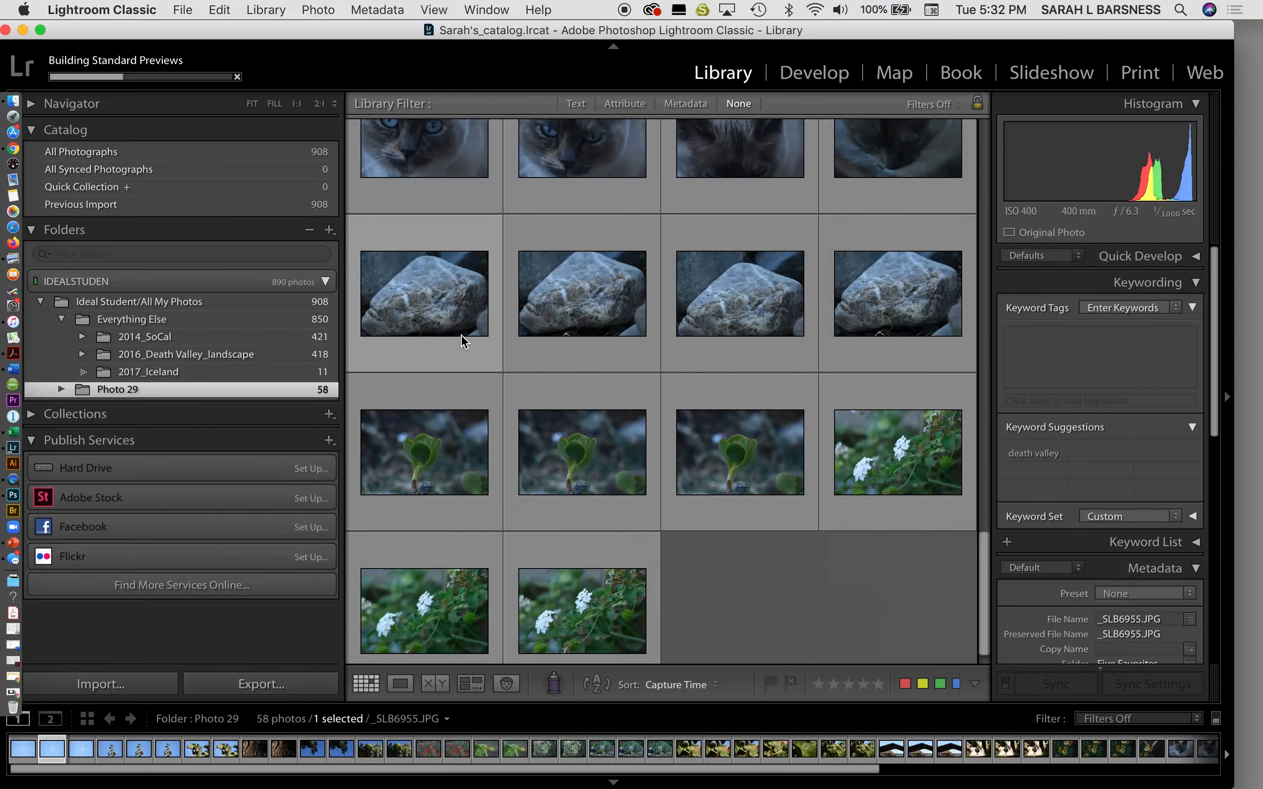
scroll(461, 337, "up", 8)
scroll(462, 339, "down", 20)
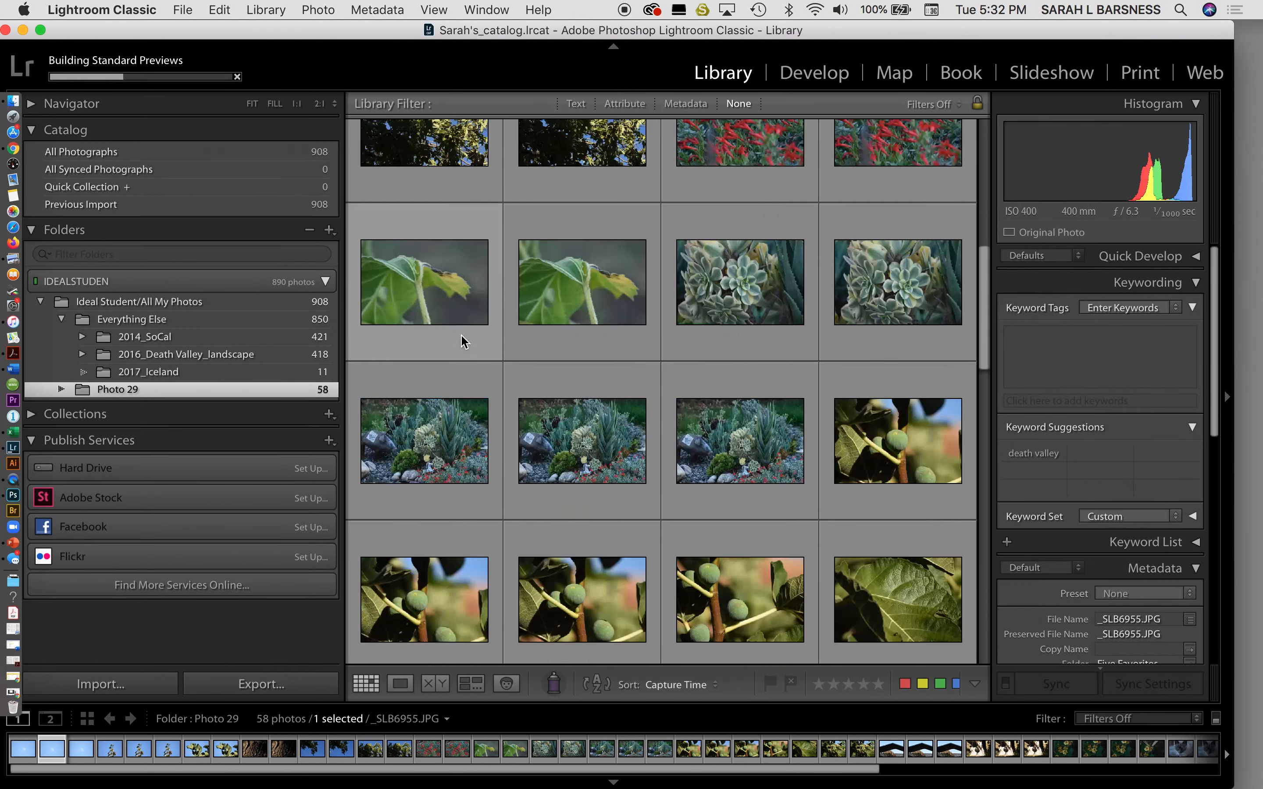
scroll(462, 340, "down", 10)
scroll(462, 342, "up", 20)
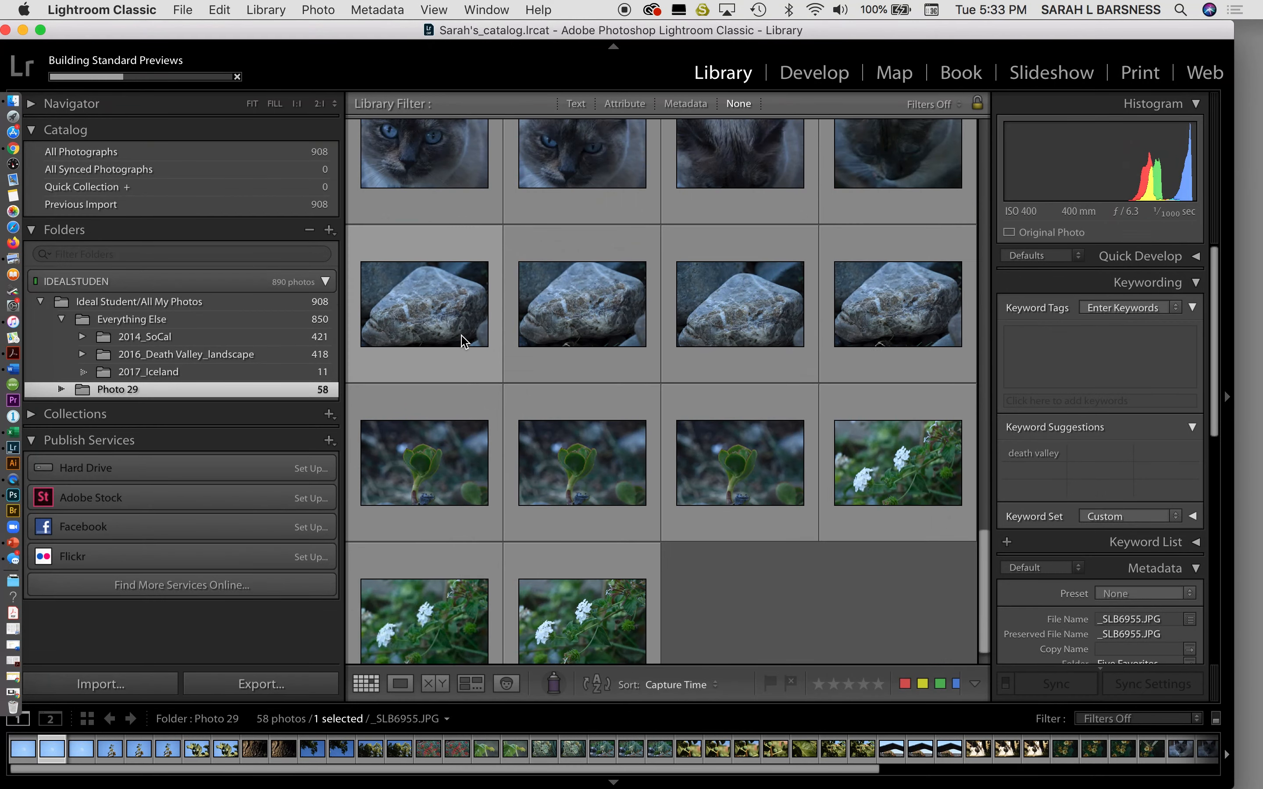
Expand Photo 29 and view 20 Photos (44), Five Favorites (5), Abstraction (6), Three Ways (8), then 20 Photos again.
left_click(61, 389)
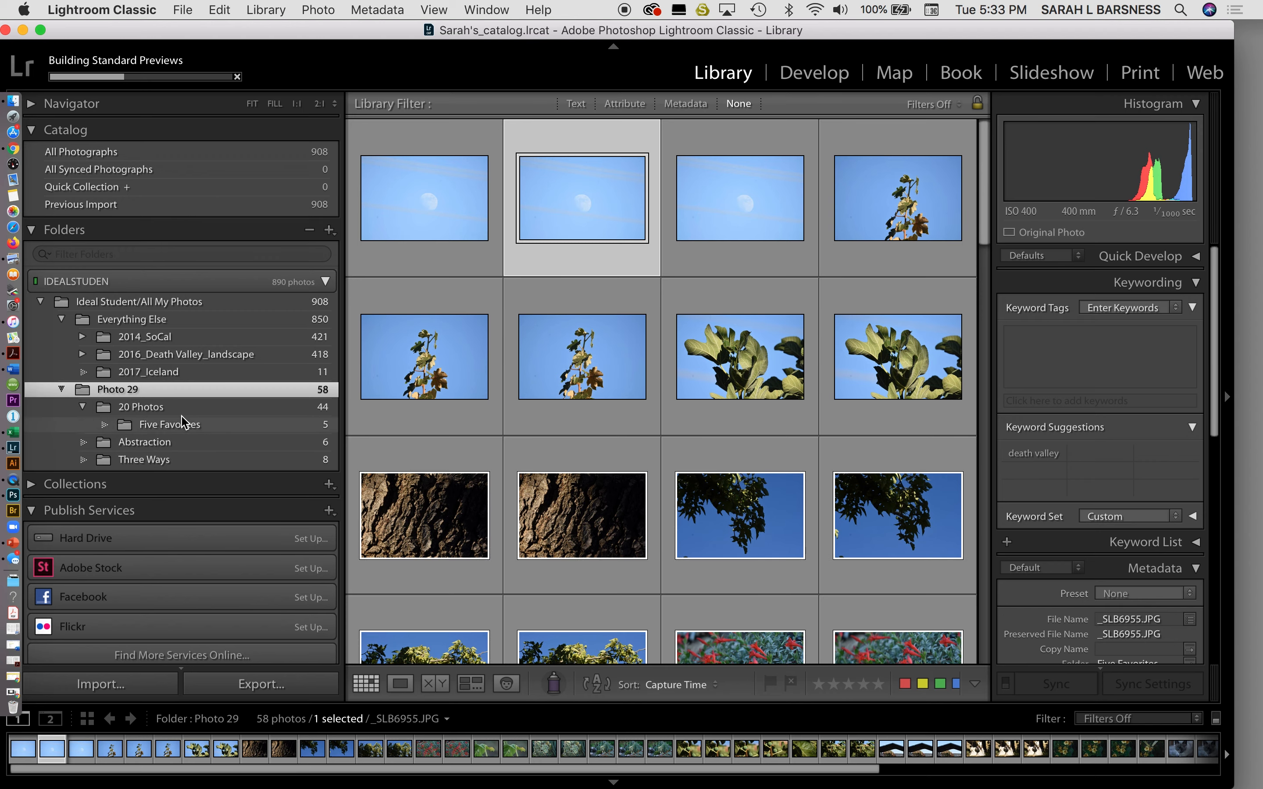
left_click(192, 412)
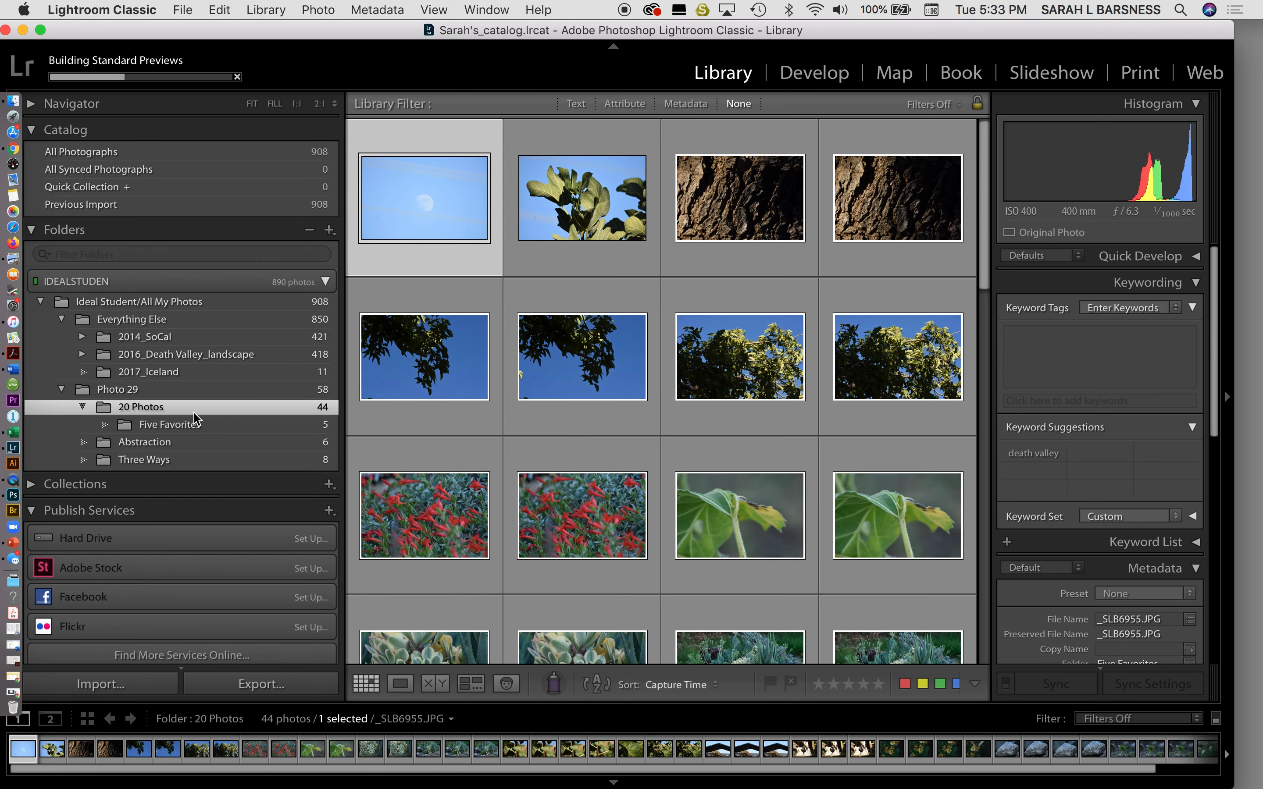
scroll(577, 428, "down", 10)
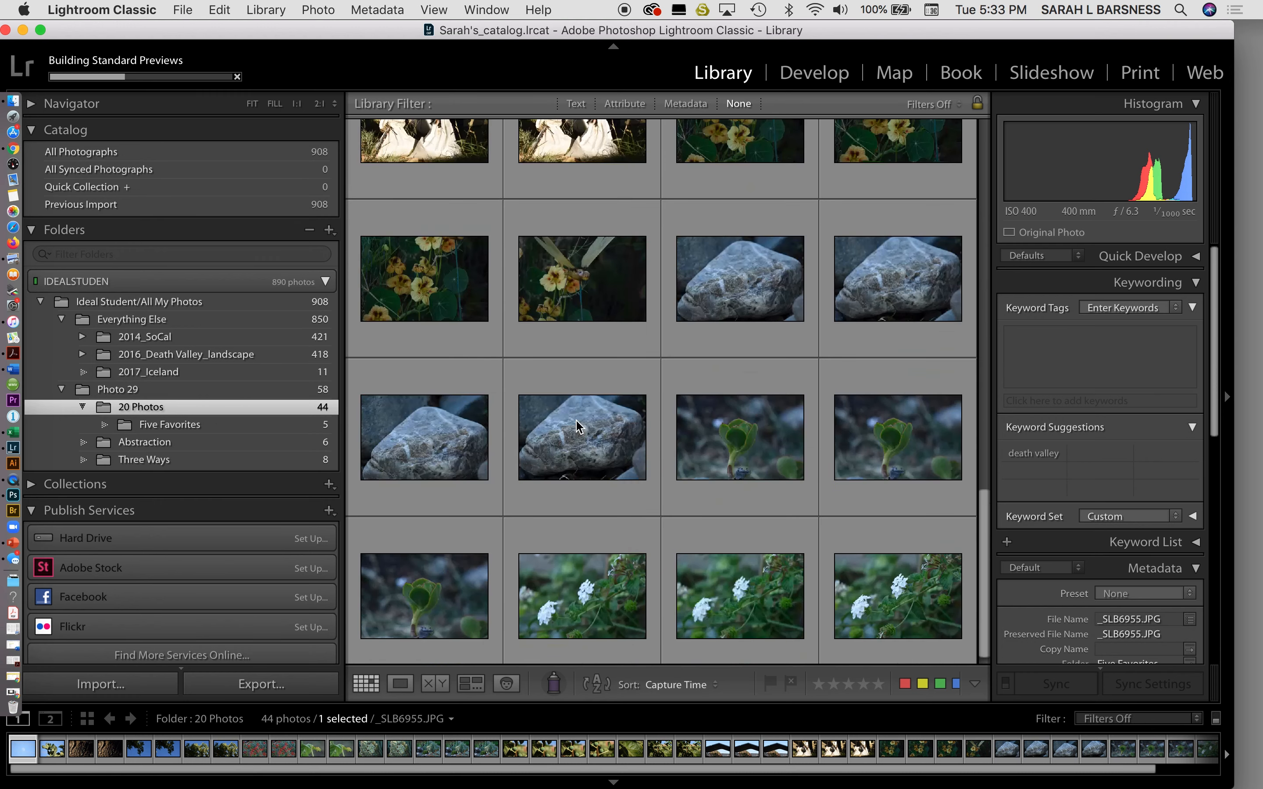
scroll(578, 427, "up", 10)
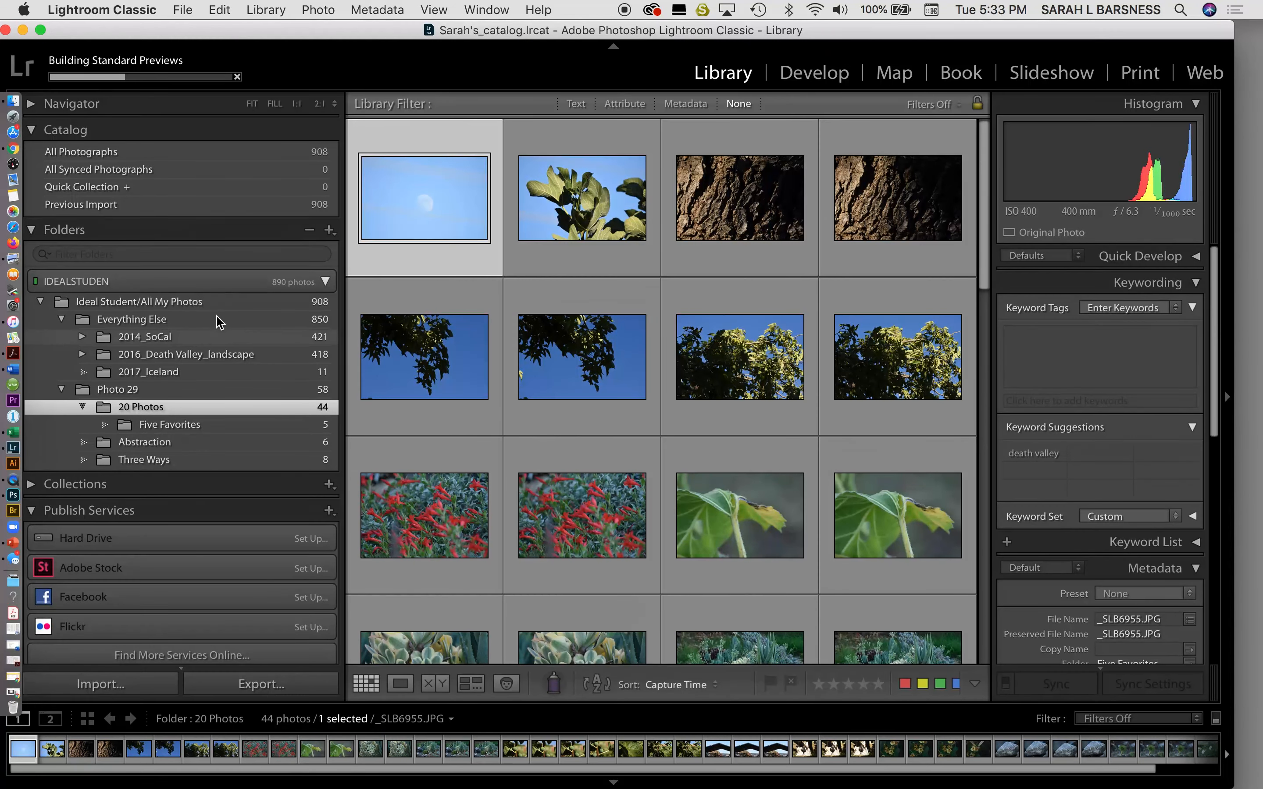
left_click(217, 429)
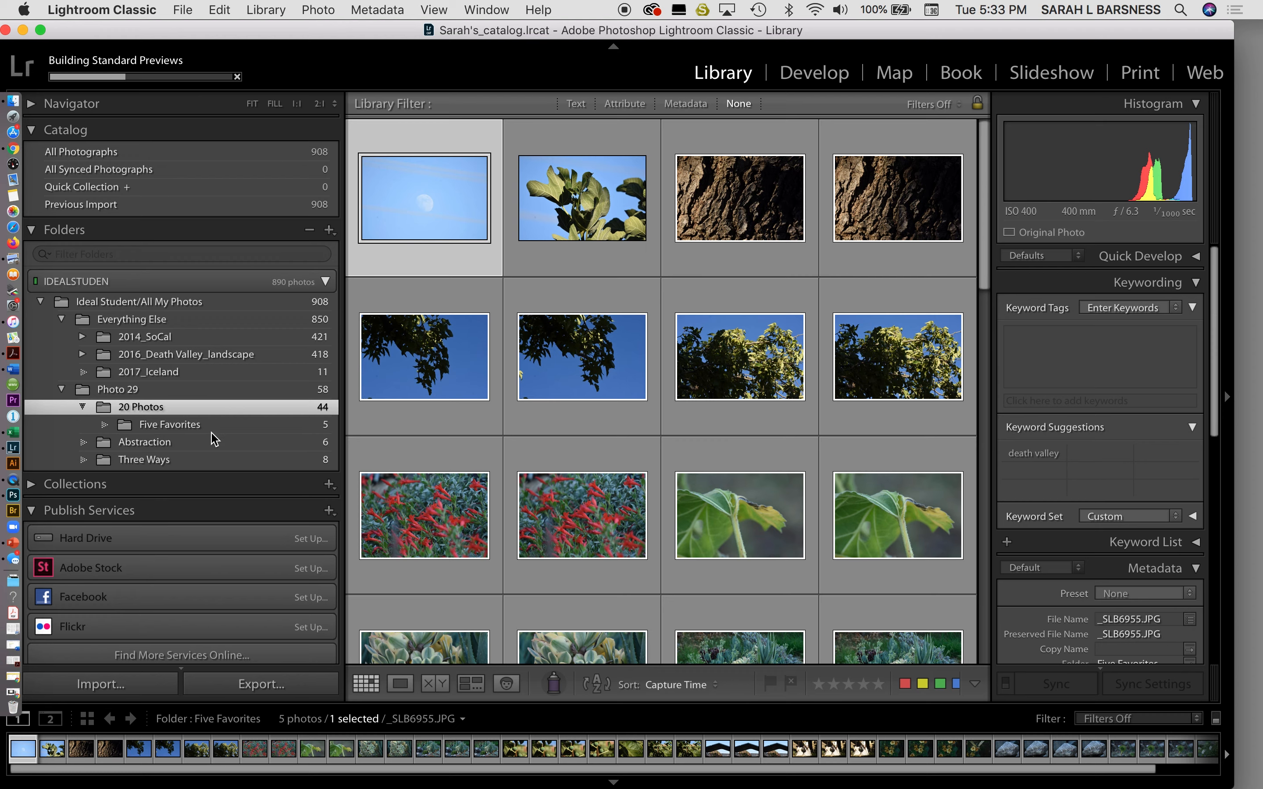
left_click(222, 449)
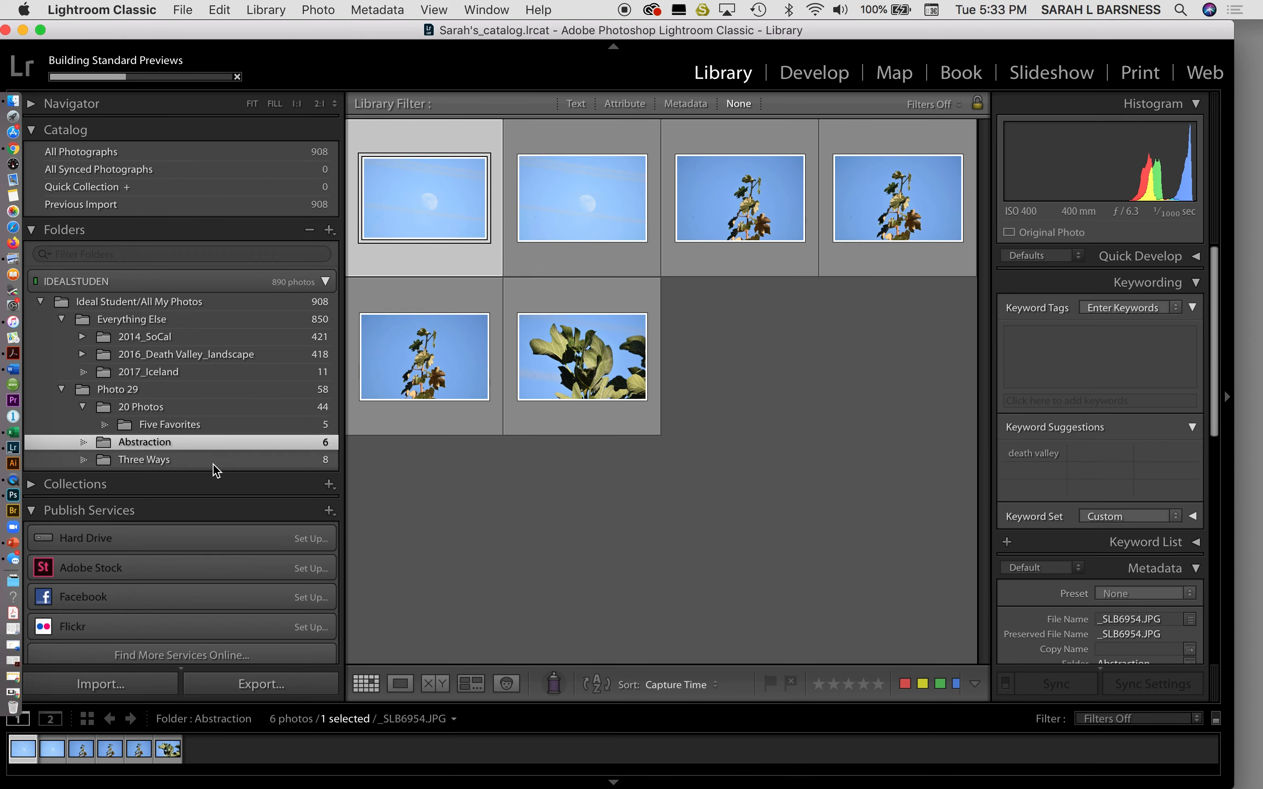
left_click(214, 461)
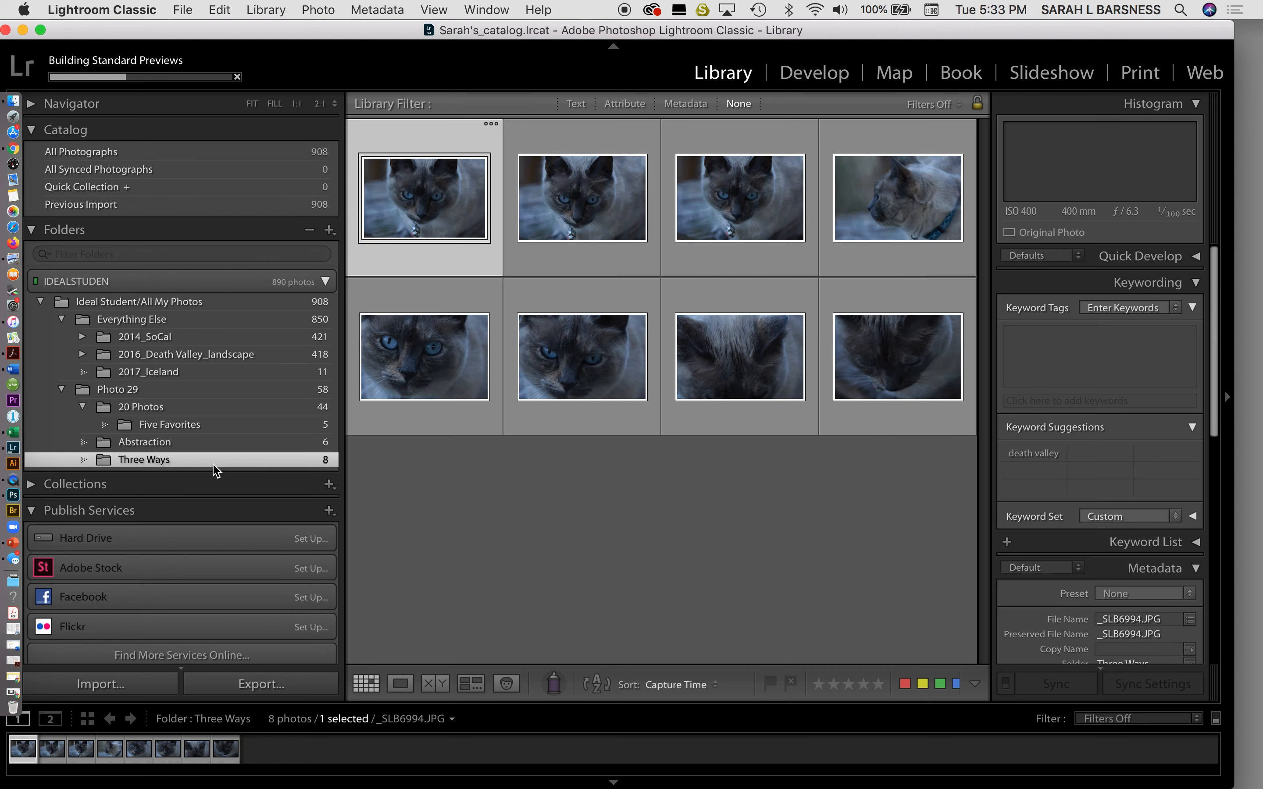
left_click(219, 410)
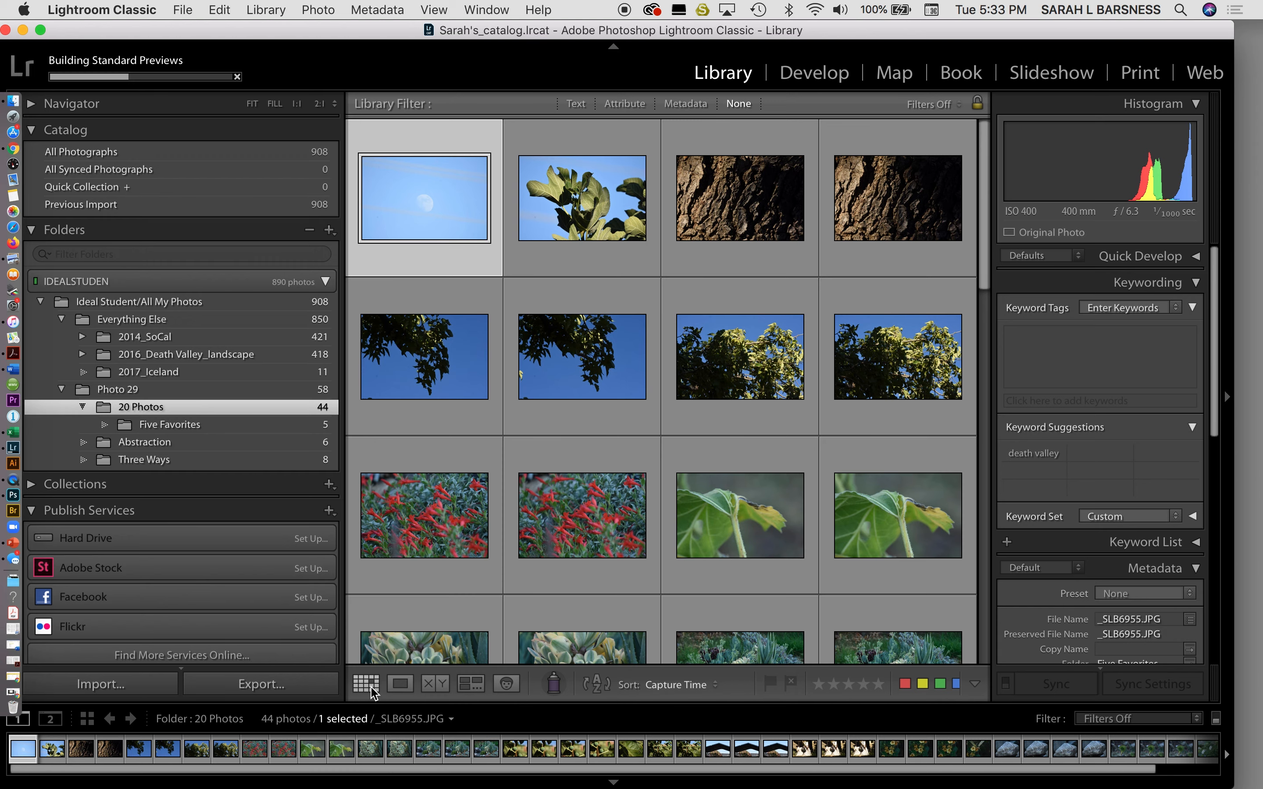
Widen the Lightroom window and shrink the thumbnails to eight per row, then reposition the window.
scroll(591, 494, "down", 15)
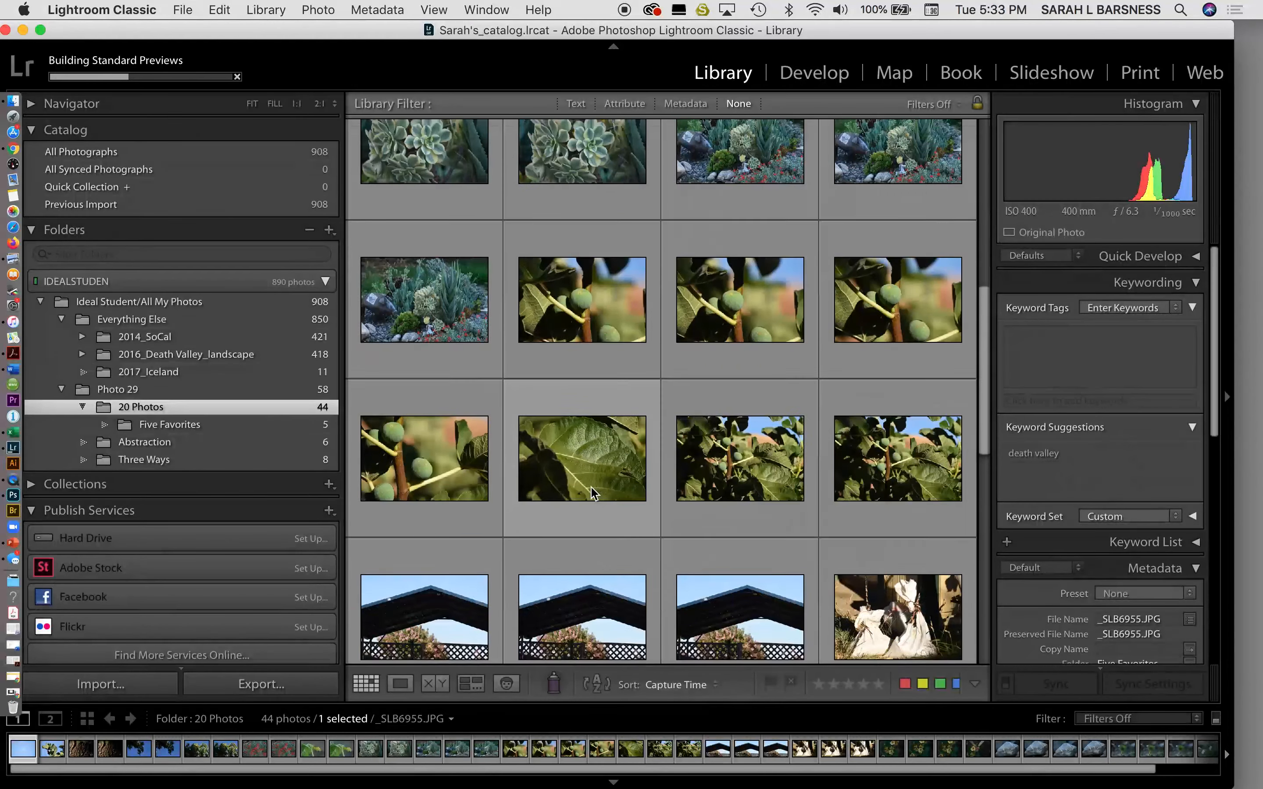
scroll(592, 493, "up", 10)
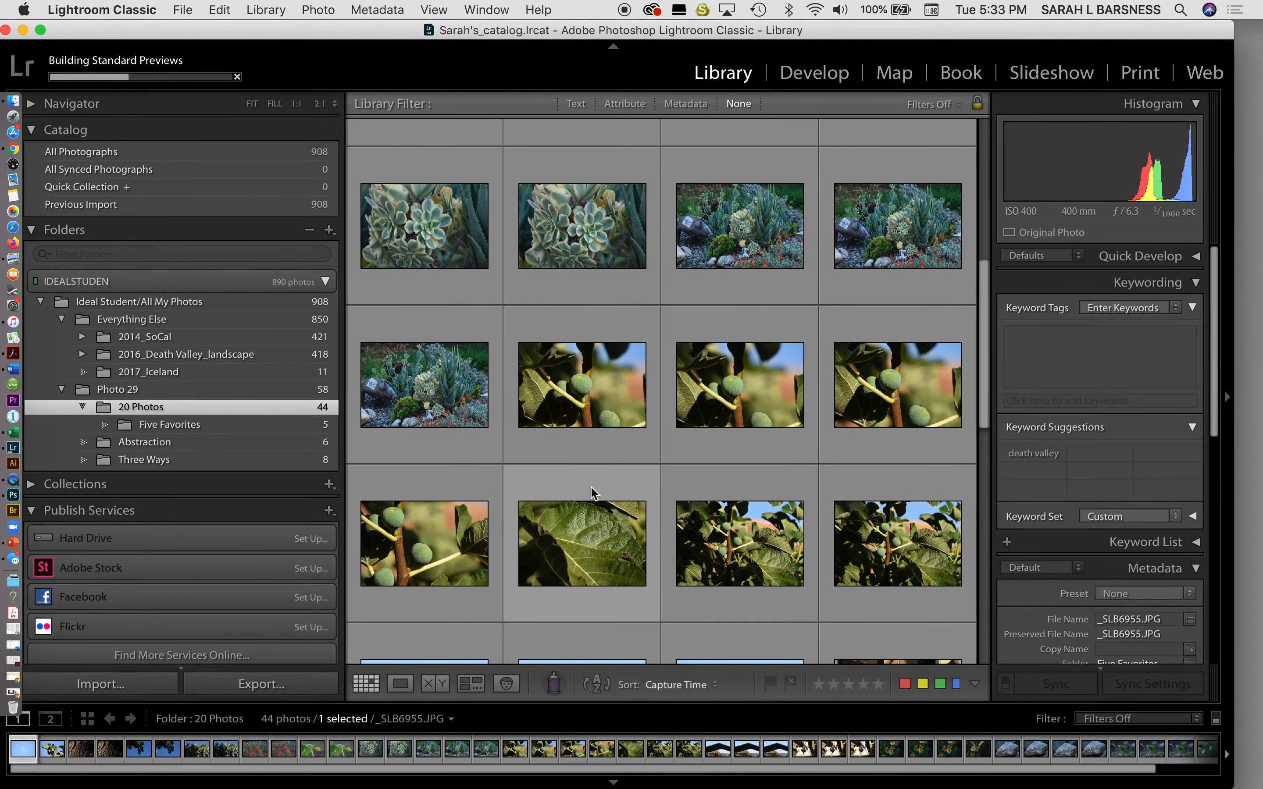
left_click_drag(1093, 33, 880, 34)
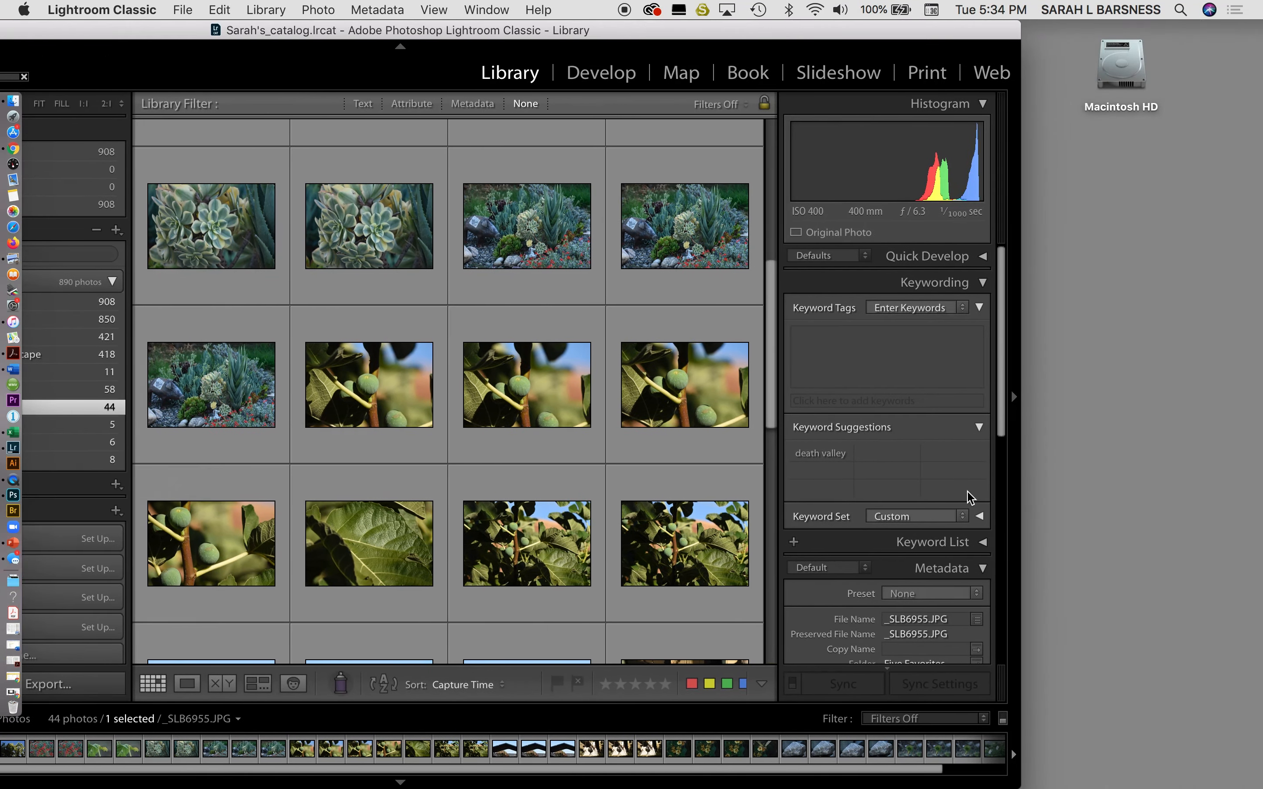
left_click_drag(1062, 779, 1118, 766)
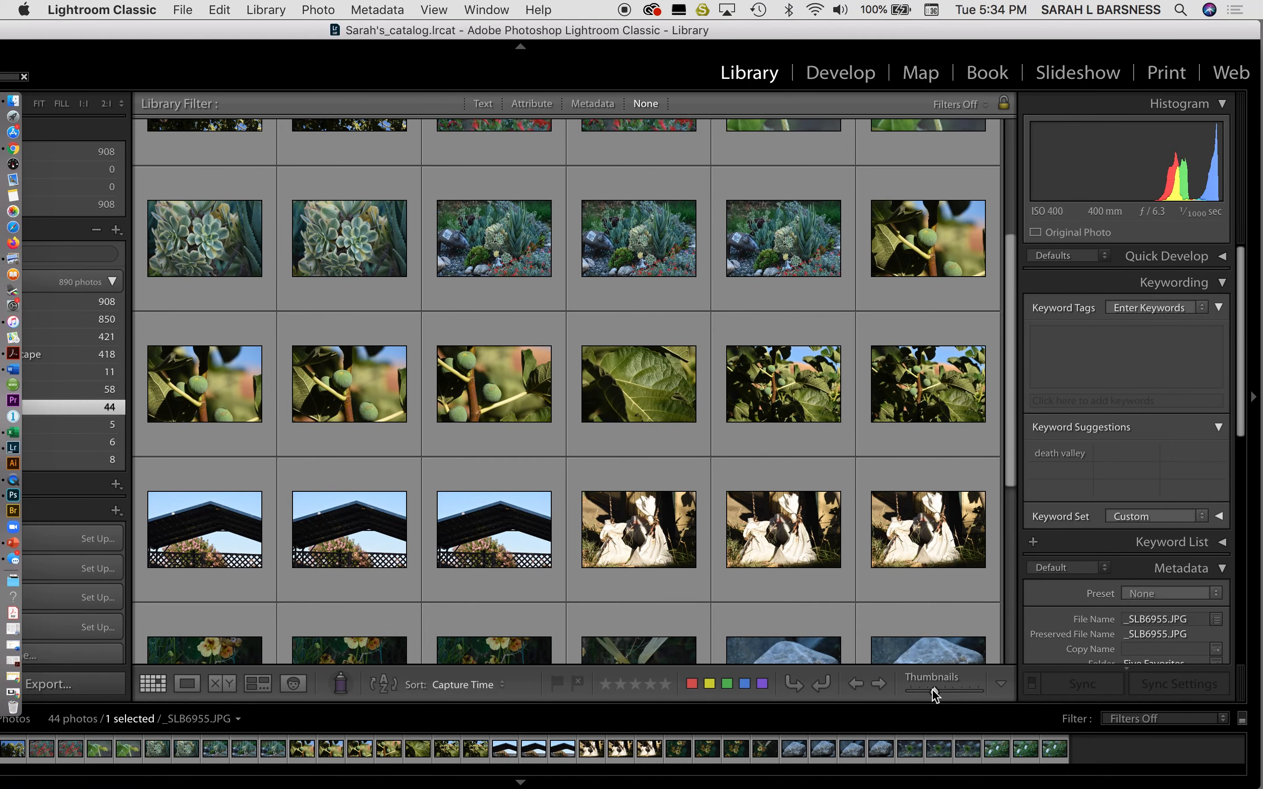
mouse_move(933, 690)
left_mouse_down()
mouse_move(960, 692)
mouse_move(914, 696)
mouse_move(925, 697)
left_mouse_up()
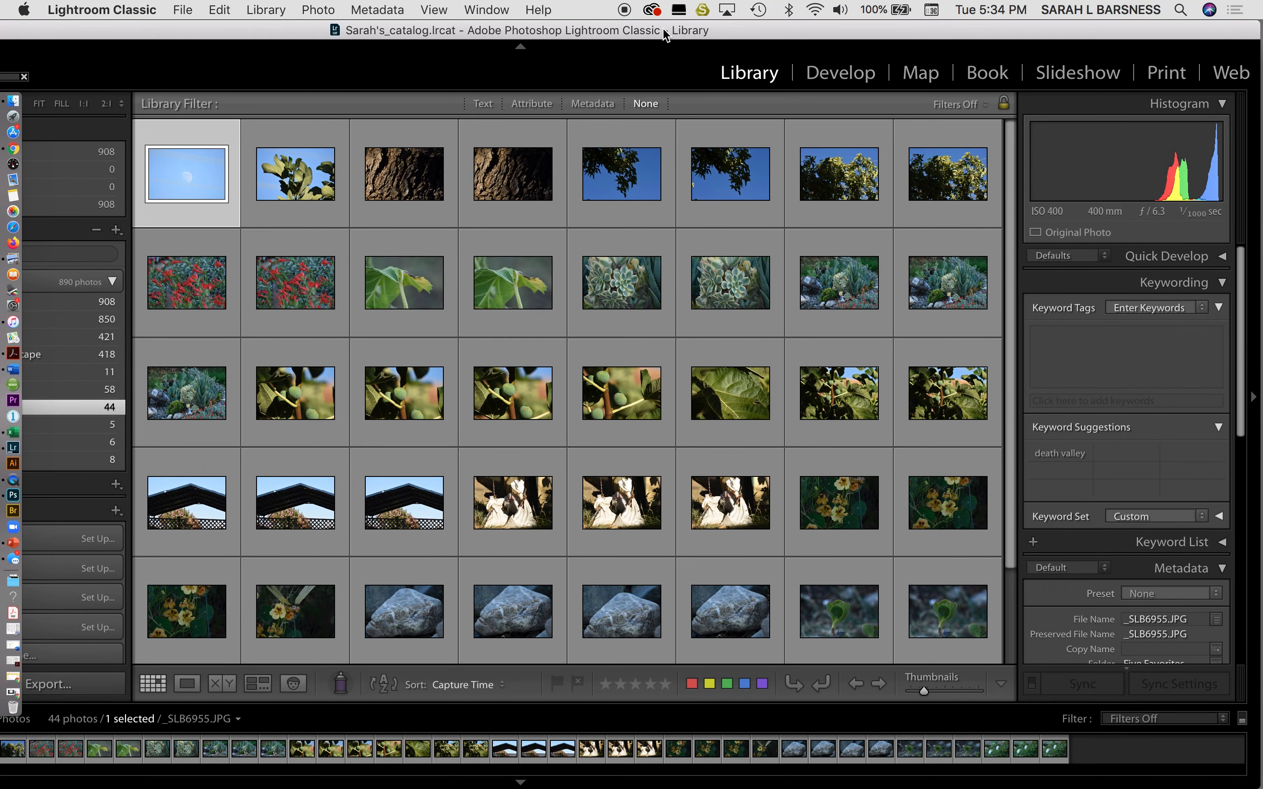
left_click_drag(650, 31, 790, 24)
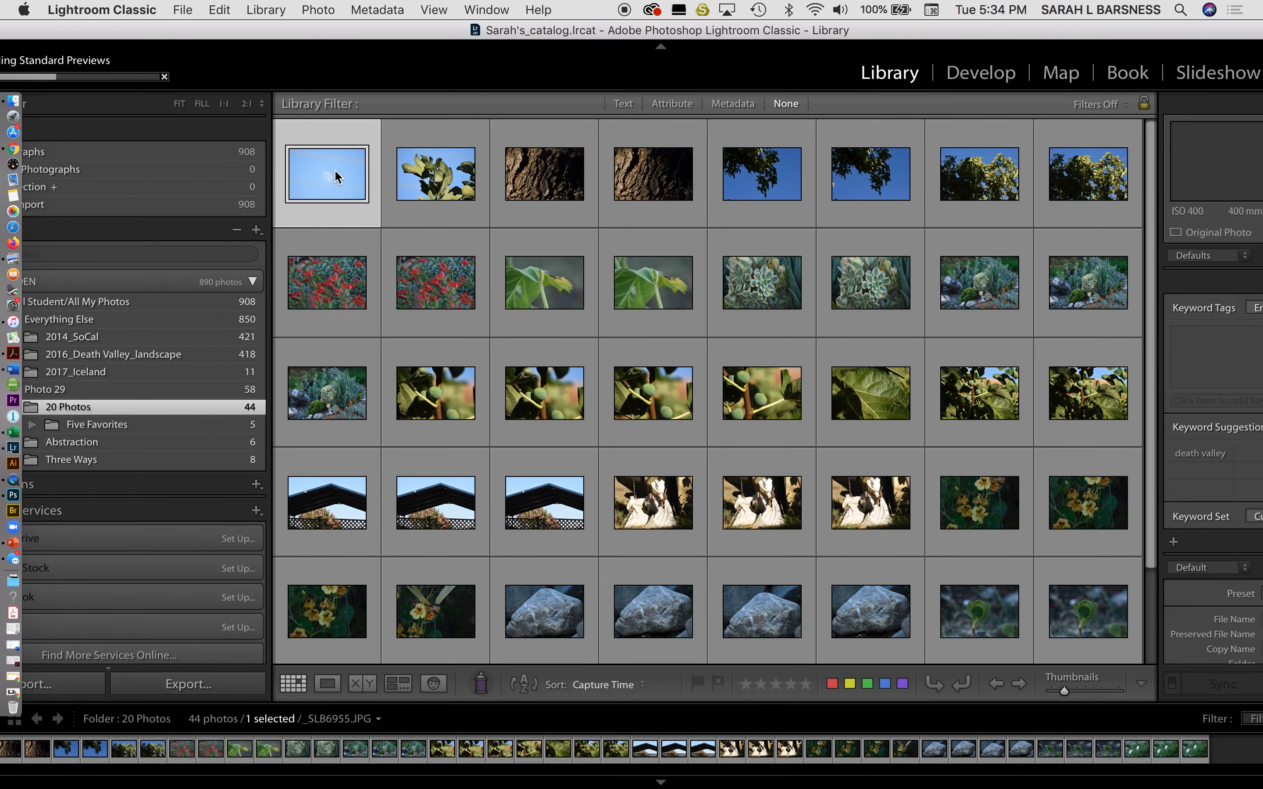
Preview the green leaf photo full size in Loupe view.
left_click(428, 186)
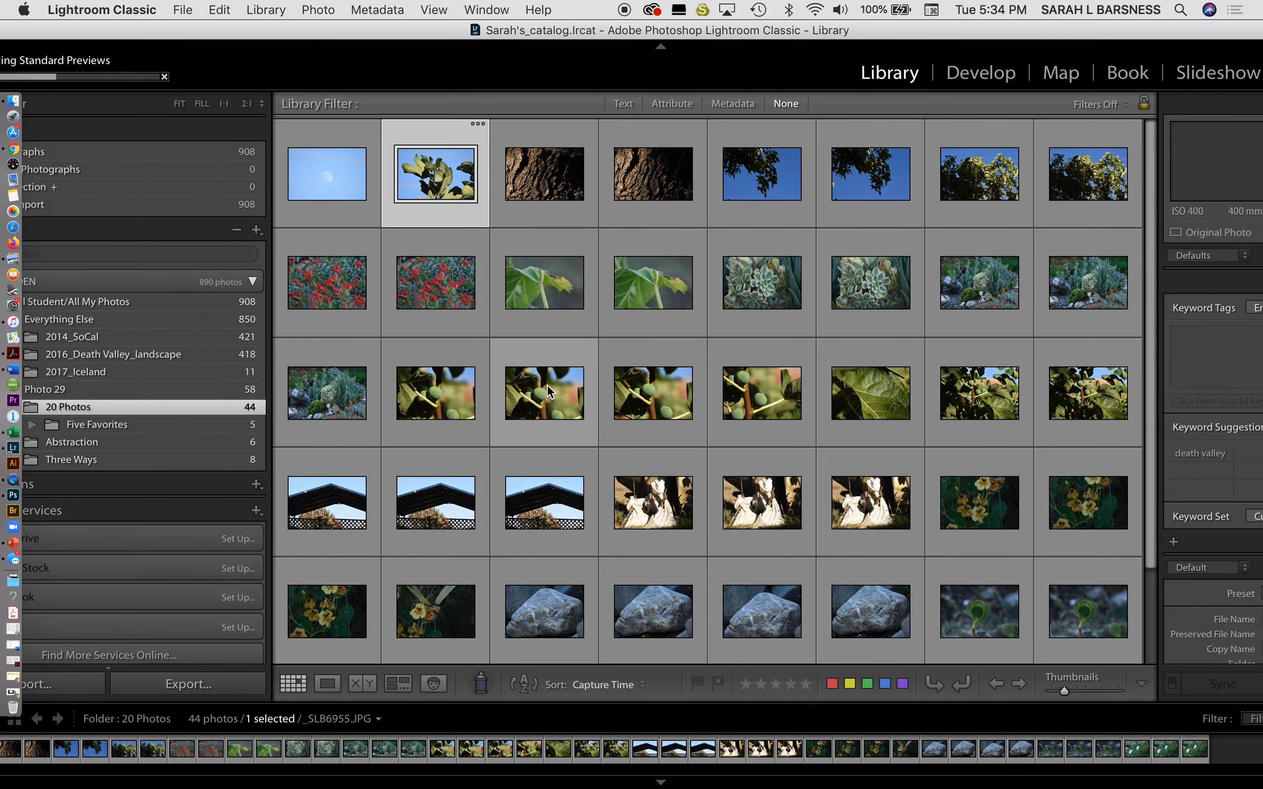
left_click(557, 303)
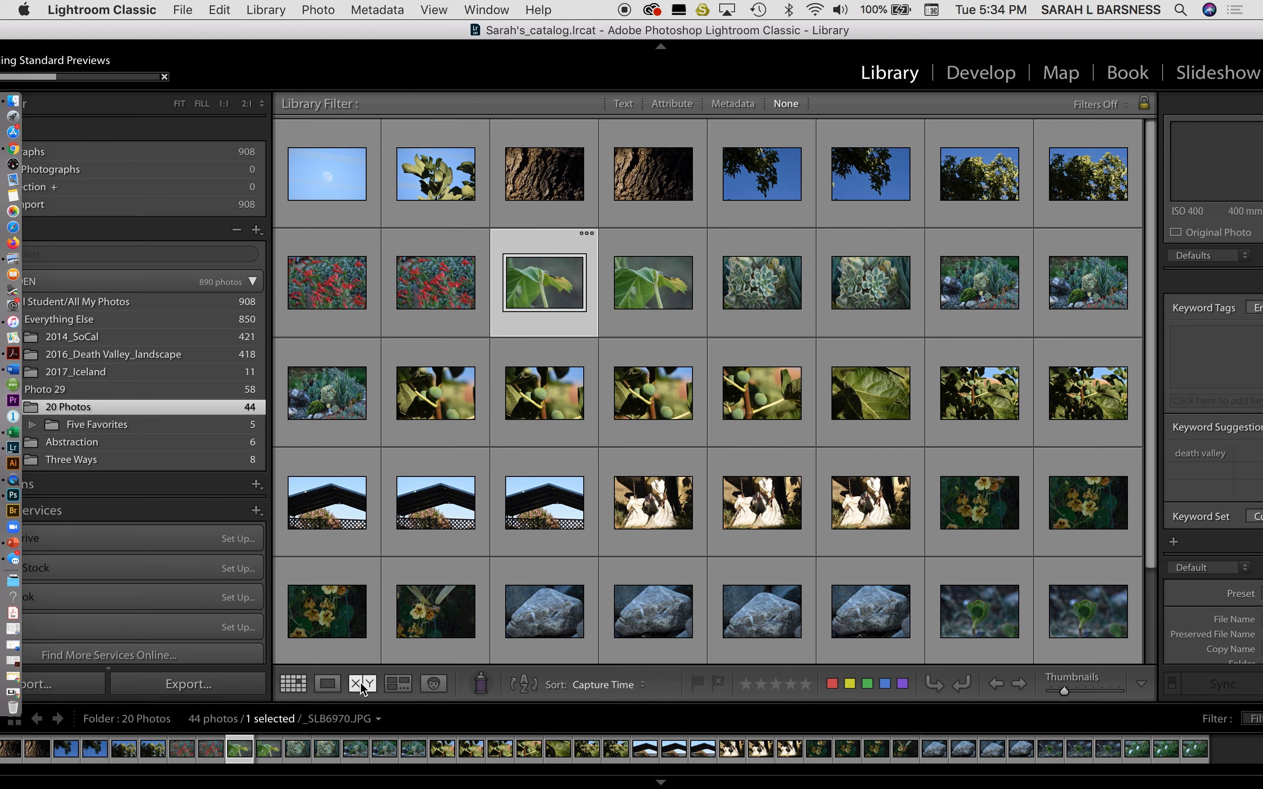
left_click(328, 684)
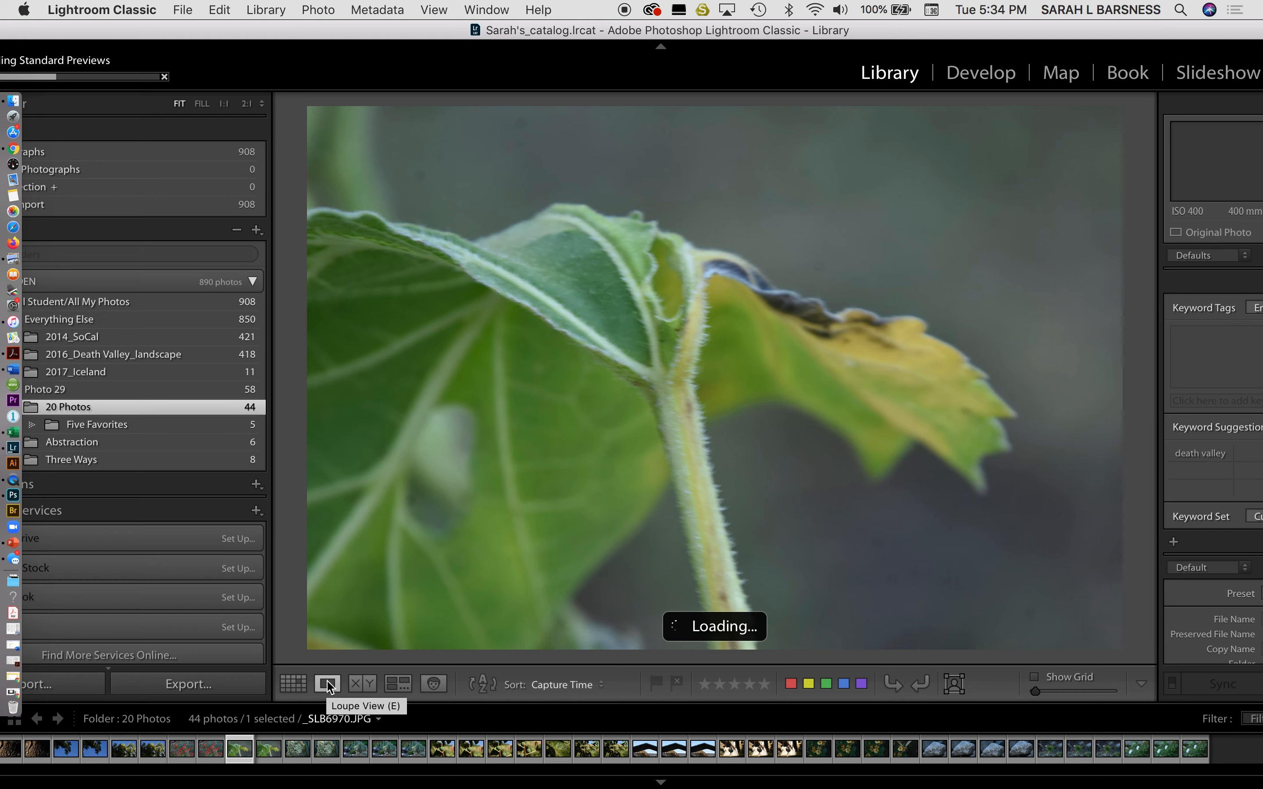
Back in Grid view, select the three consecutive fig photos in the third row.
left_click(294, 684)
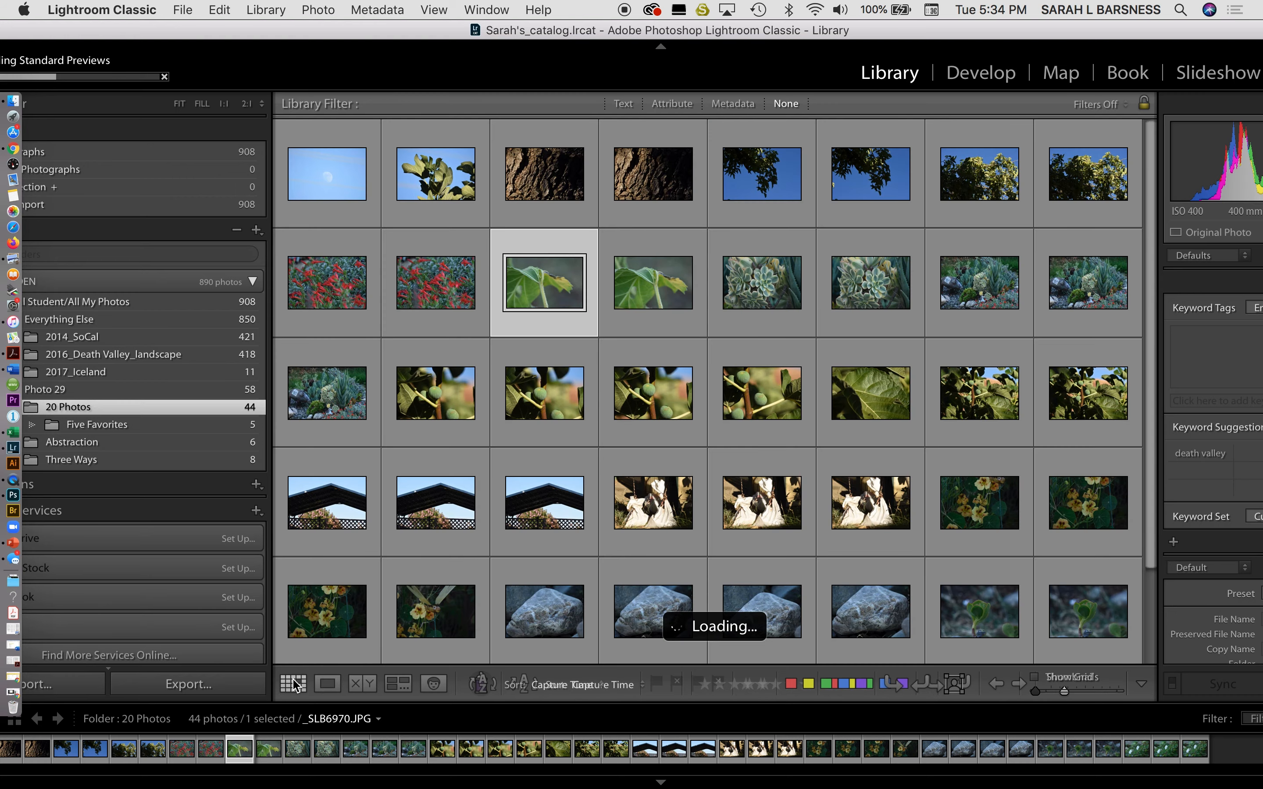
left_click(548, 405)
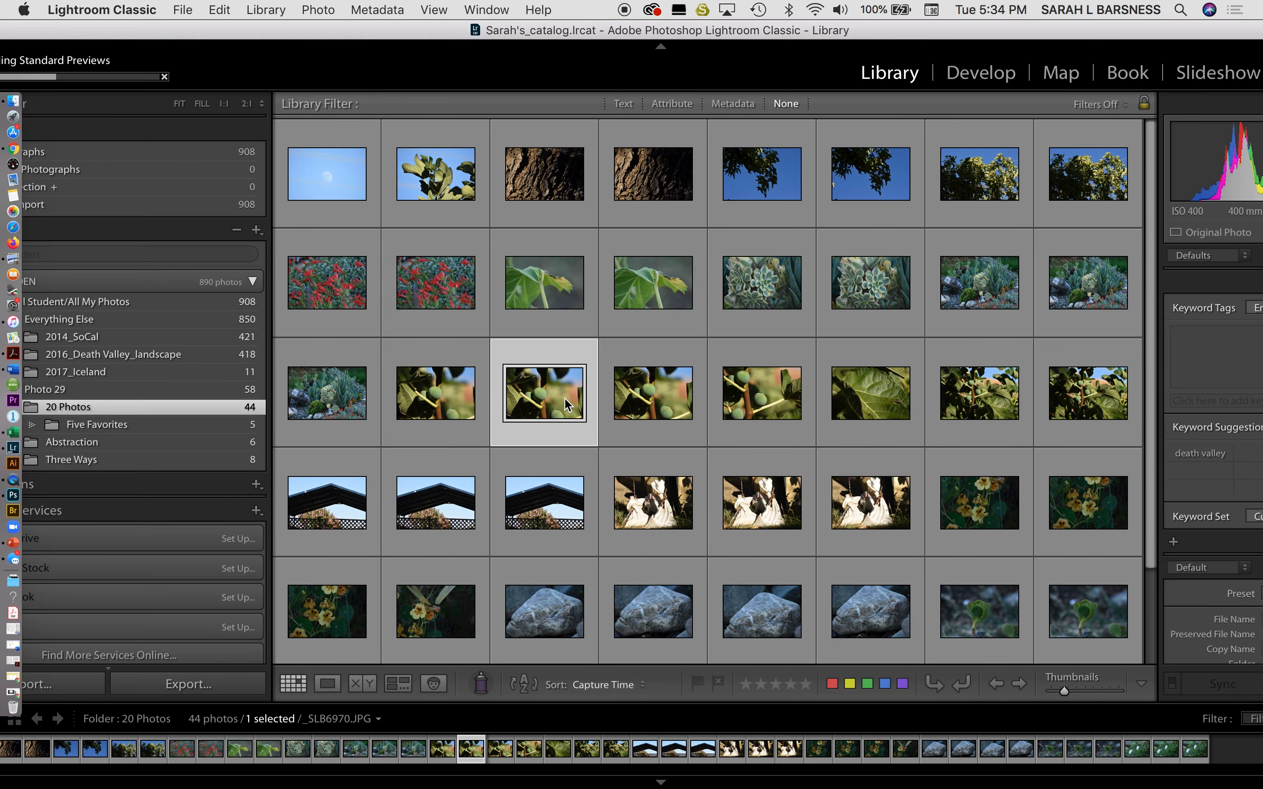
left_click(761, 406, "shift")
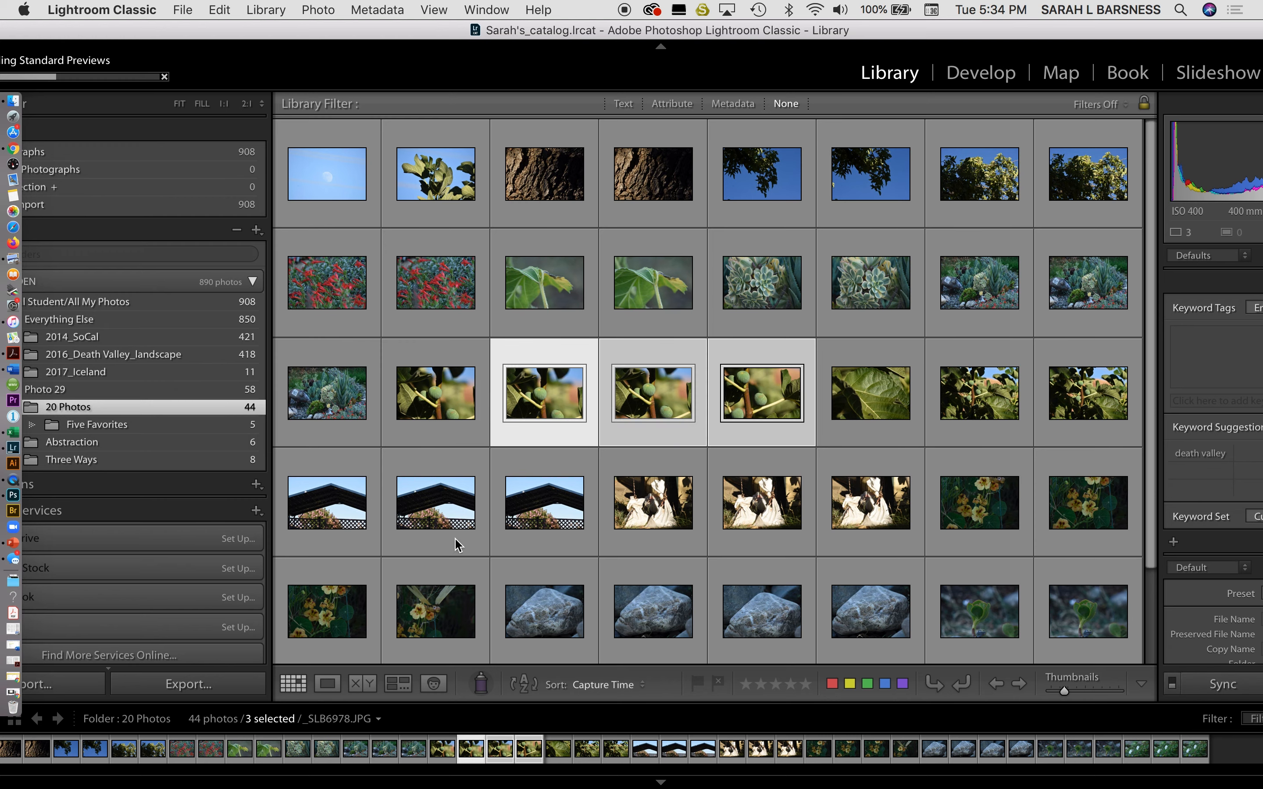
Show the three selected fig photos in Survey view, then resize the window and maximize it to full screen.
left_click(395, 683)
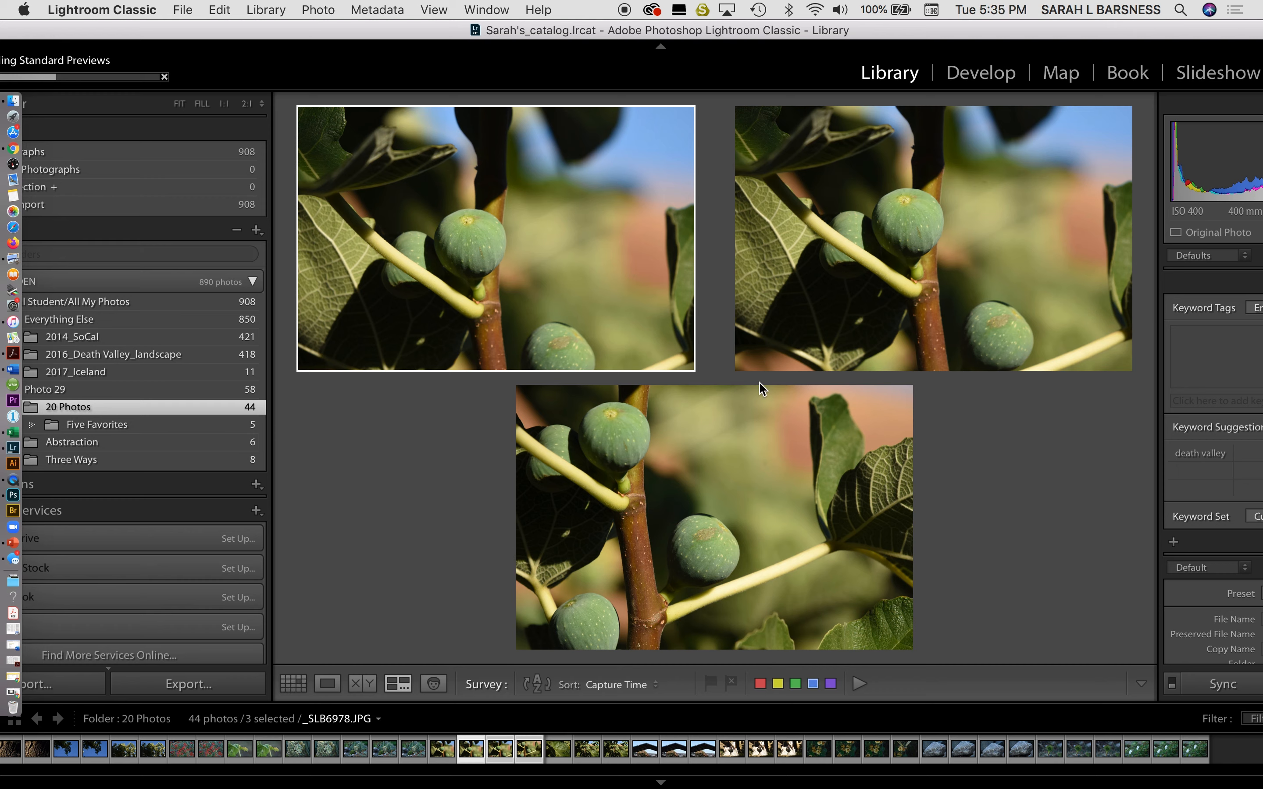
left_click_drag(660, 32, 437, 32)
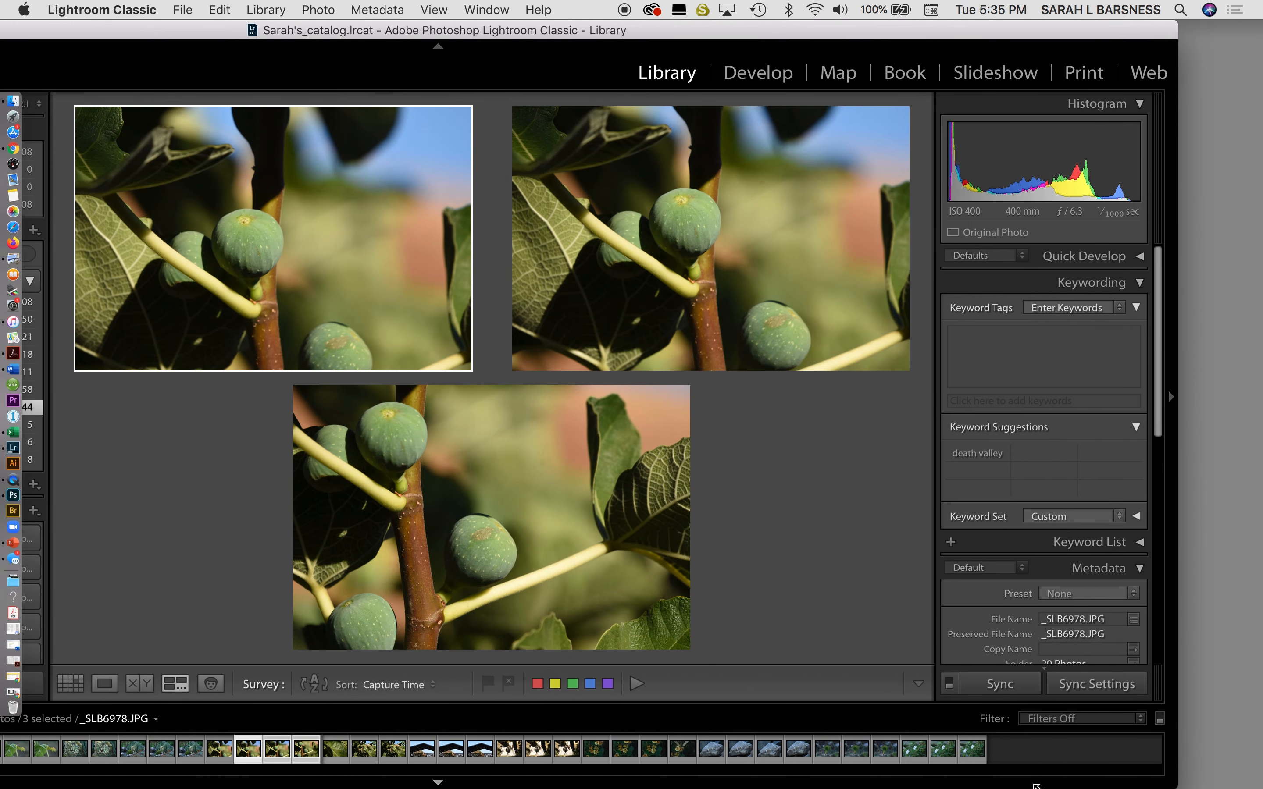
left_click_drag(1176, 787, 1169, 786)
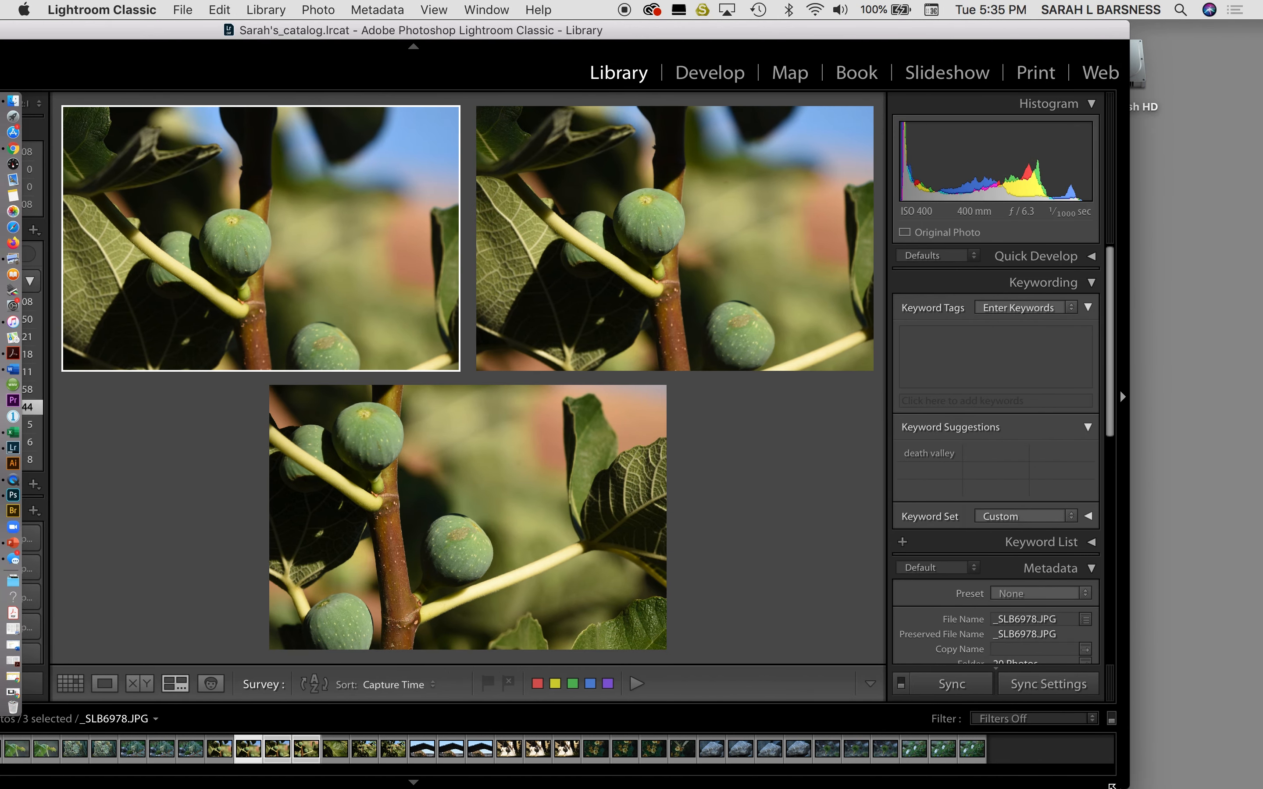
left_click_drag(770, 33, 921, 30)
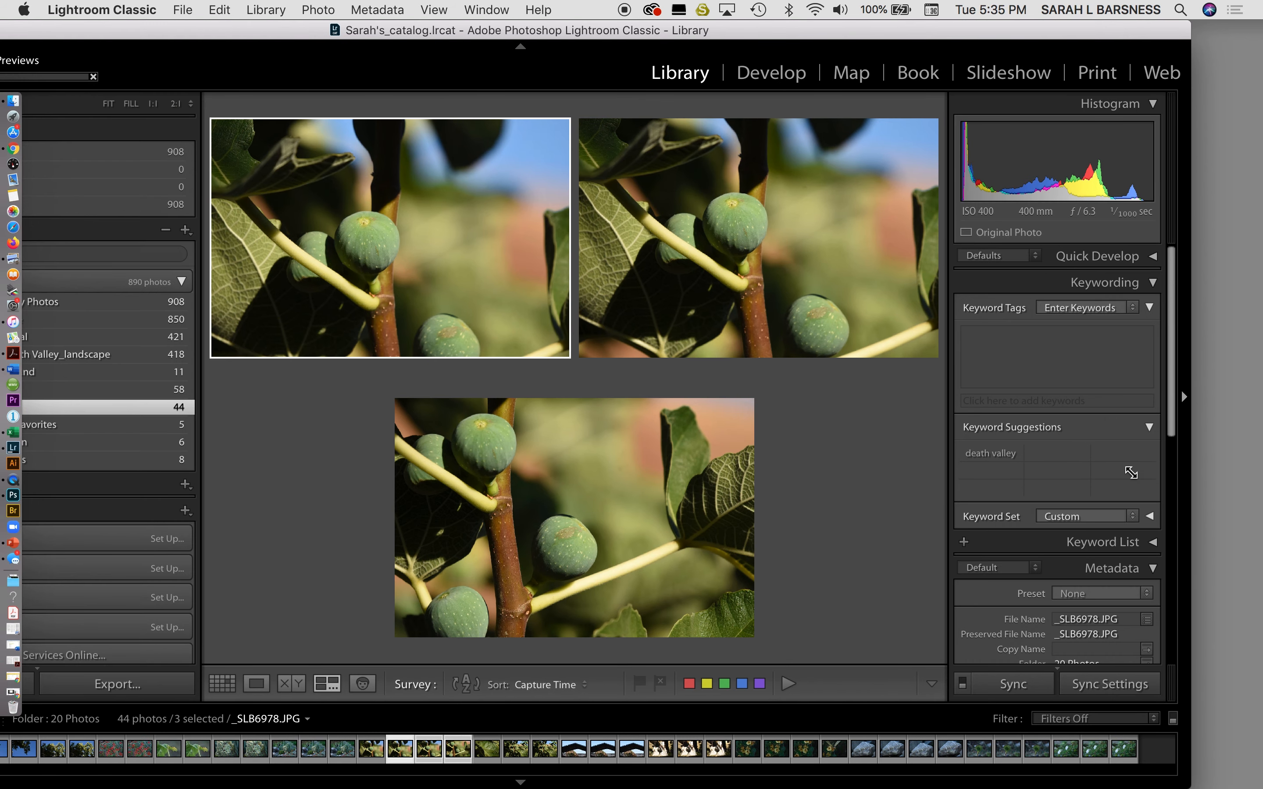
left_click_drag(1189, 787, 1183, 784)
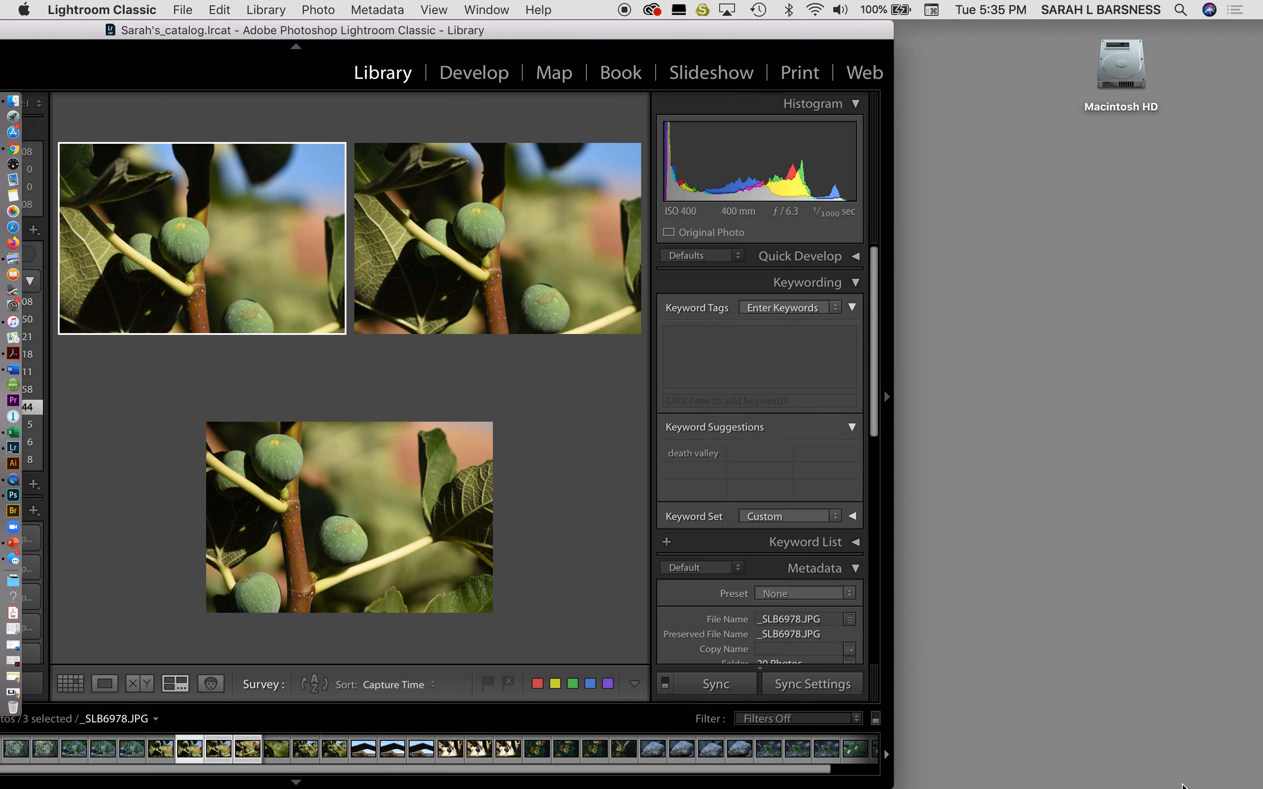
double_click(655, 33)
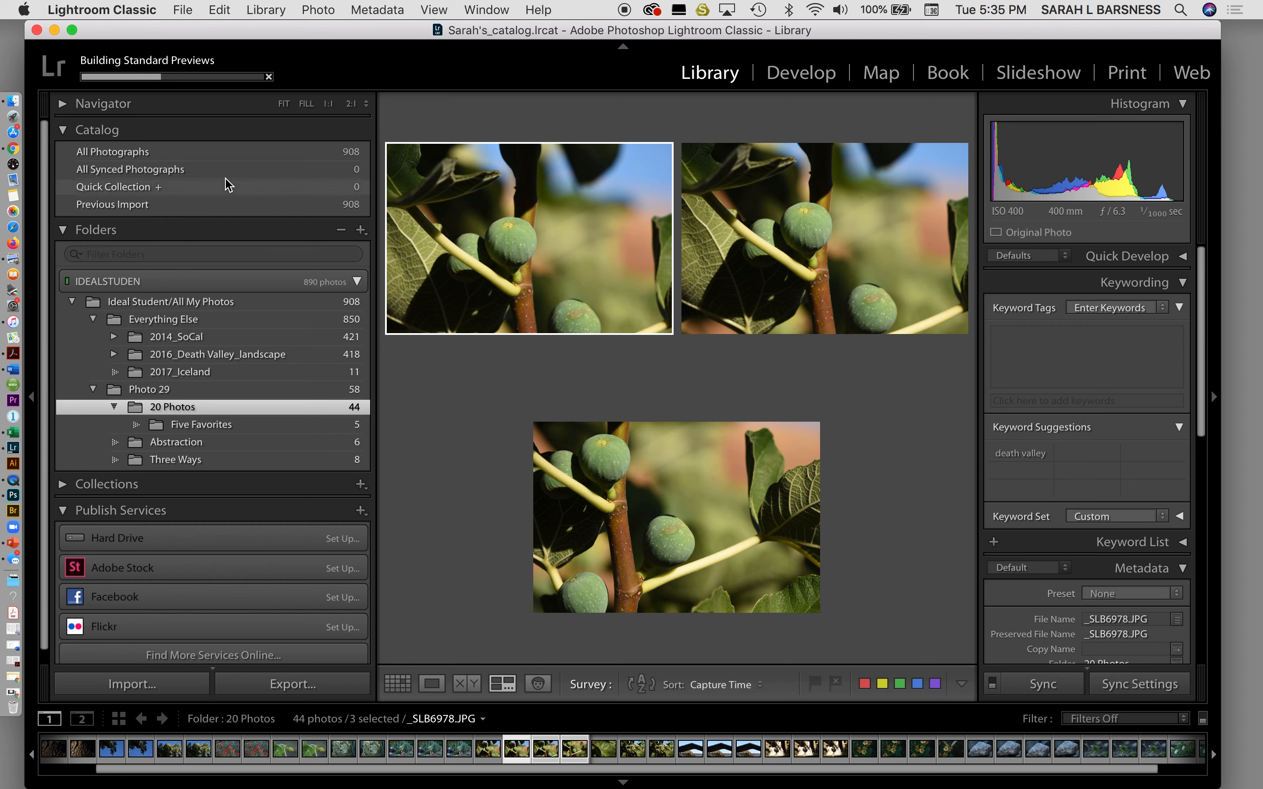
Collapse the Catalog and Folders panels, expand Collections, and activate the middle fig photo in Survey.
left_click(63, 131)
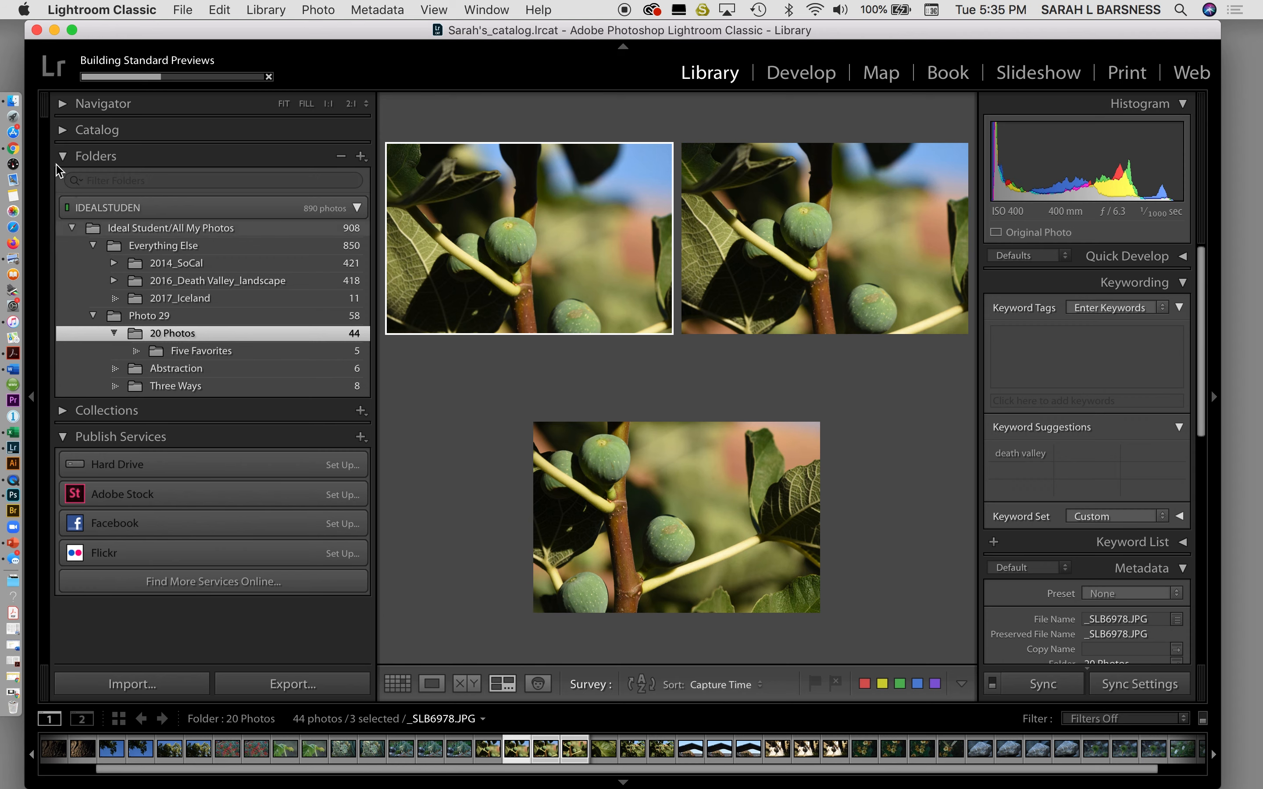
left_click(65, 157)
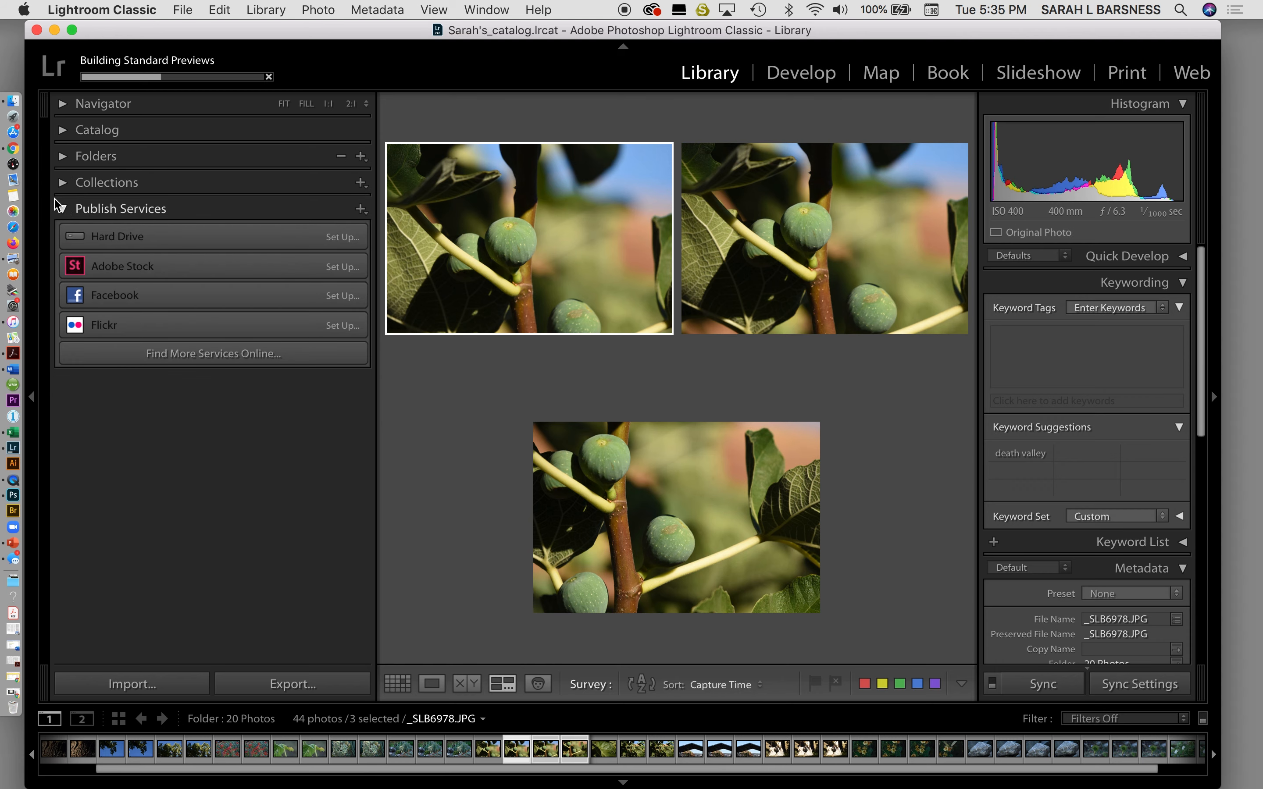
left_click(63, 184)
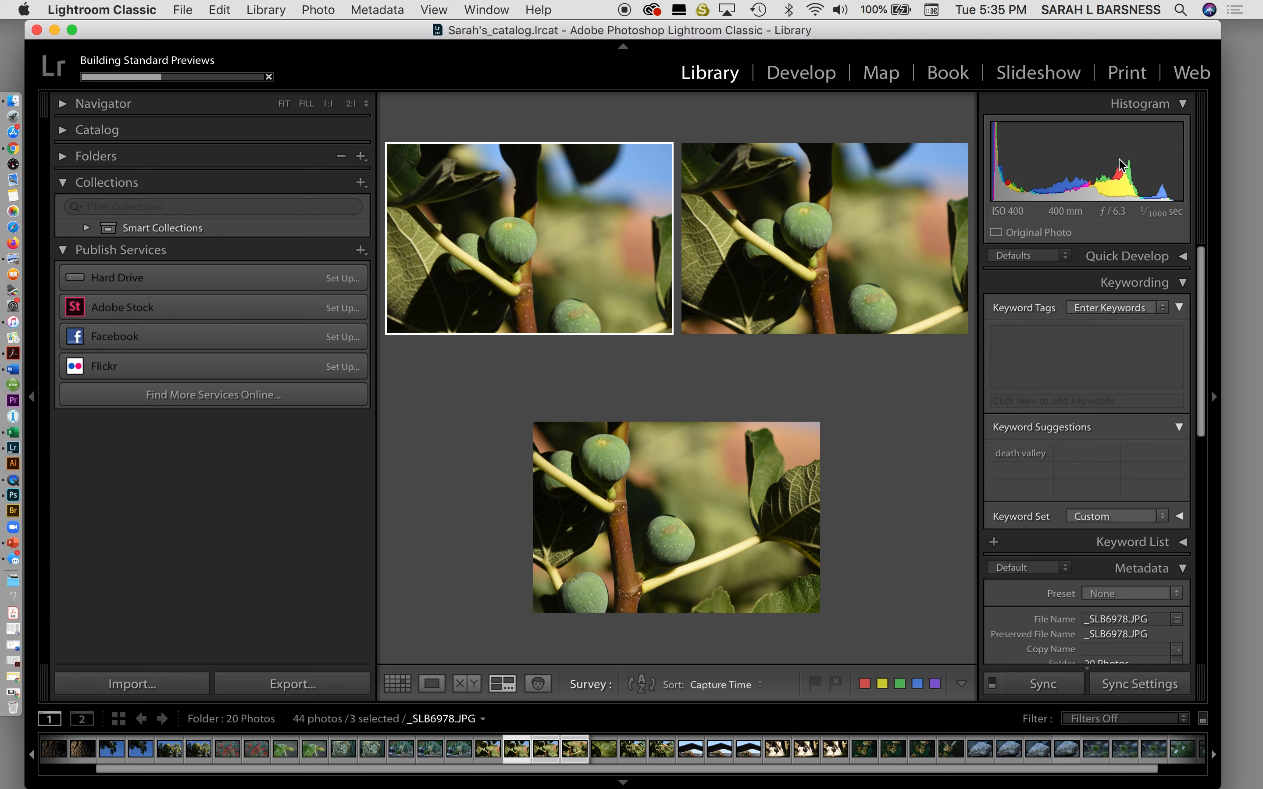
left_click(849, 230)
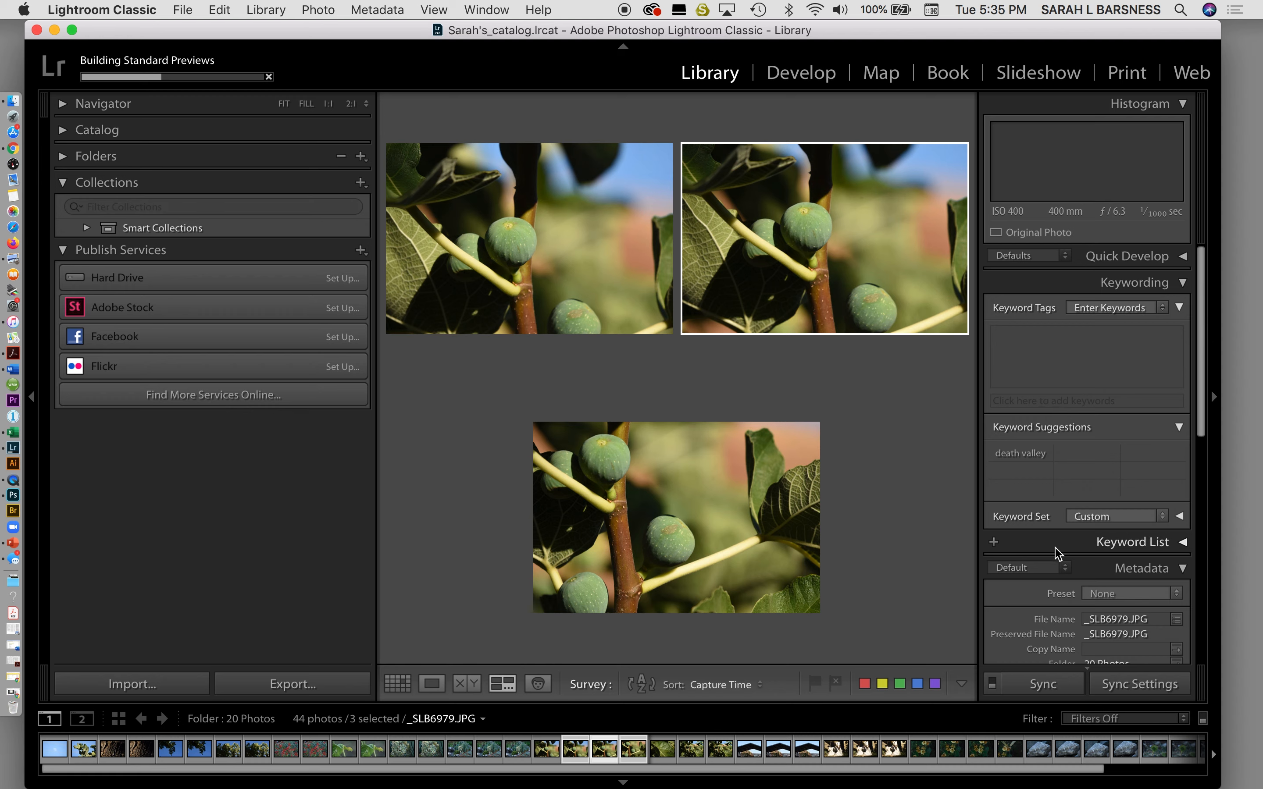
scroll(1053, 556, "down", 10)
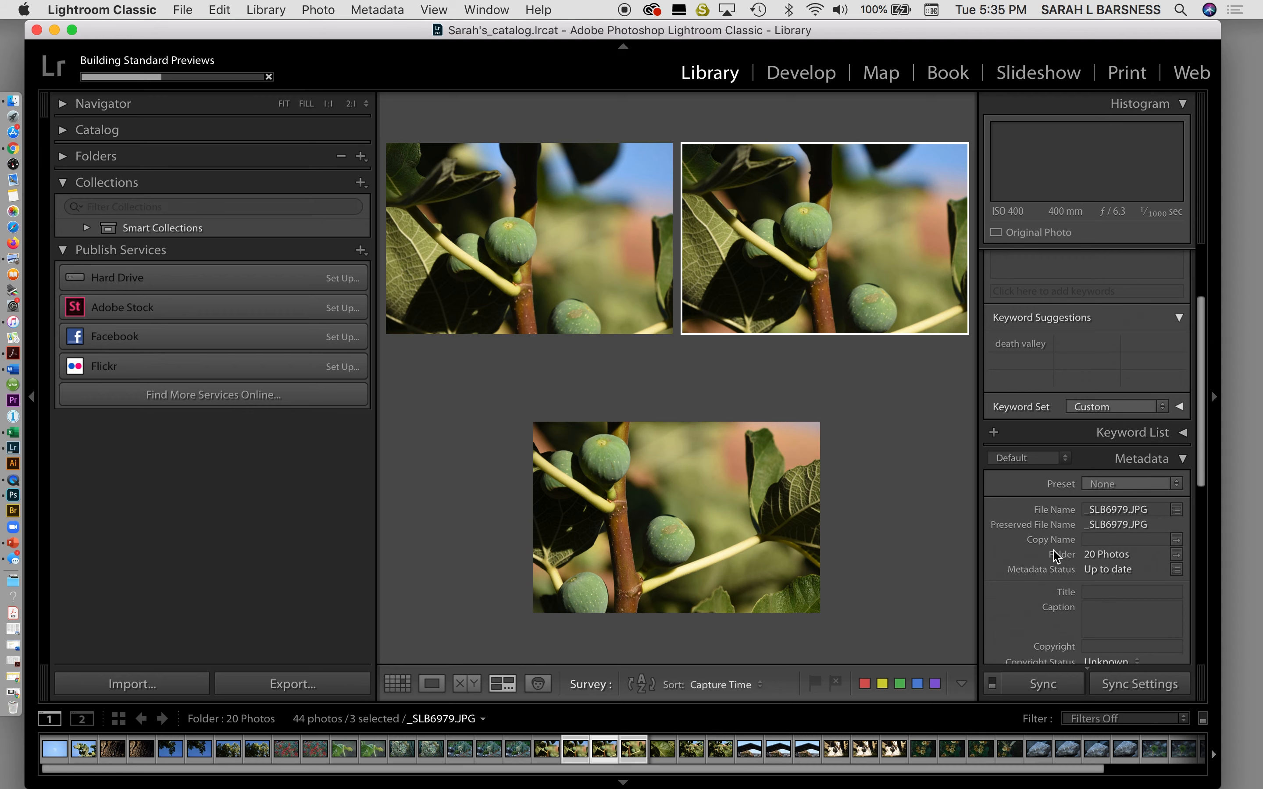
scroll(1053, 556, "down", 8)
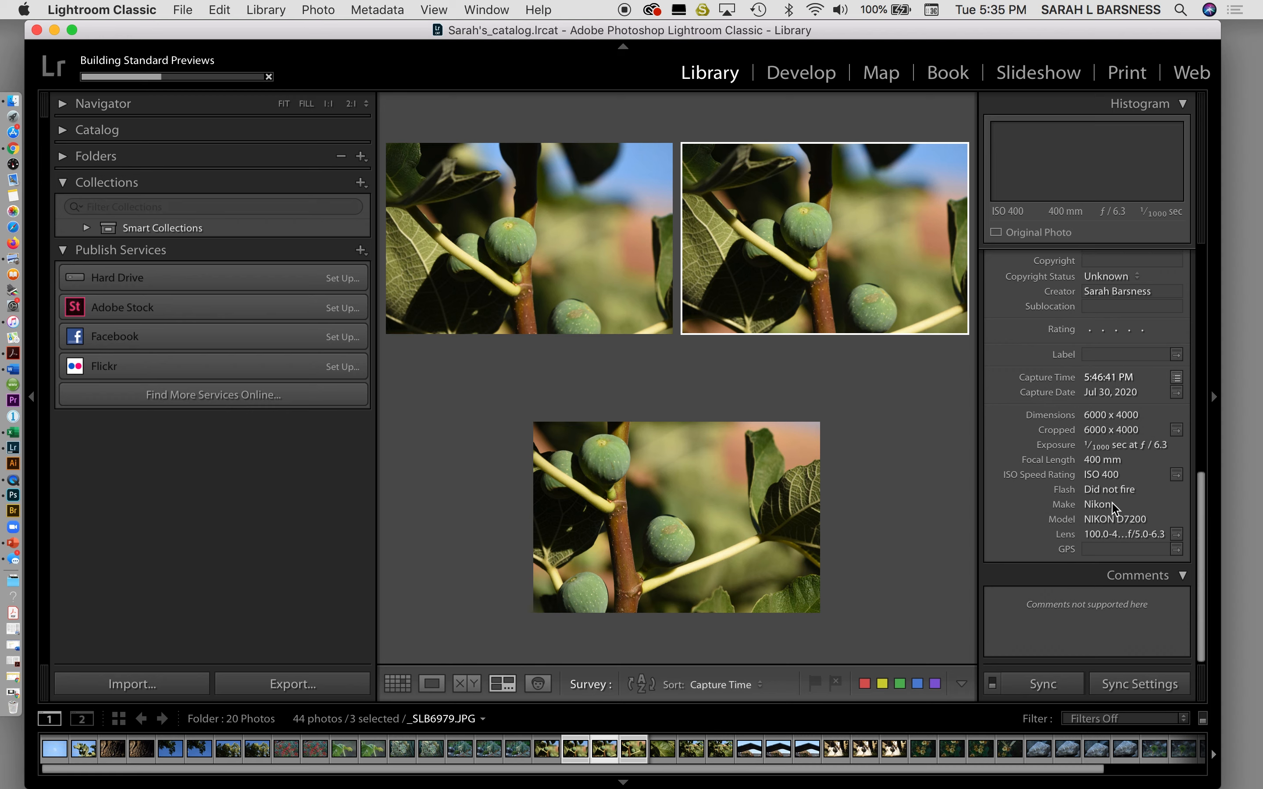
scroll(1109, 491, "up", 12)
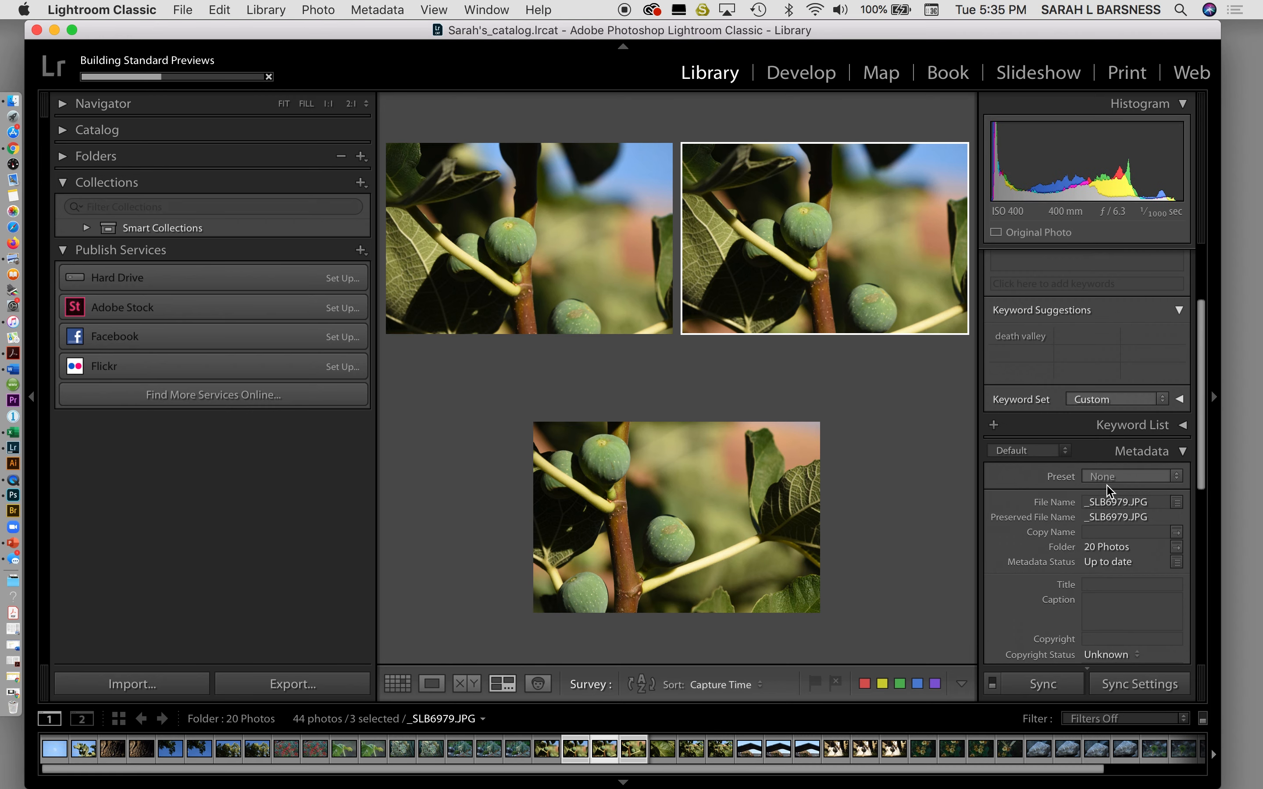